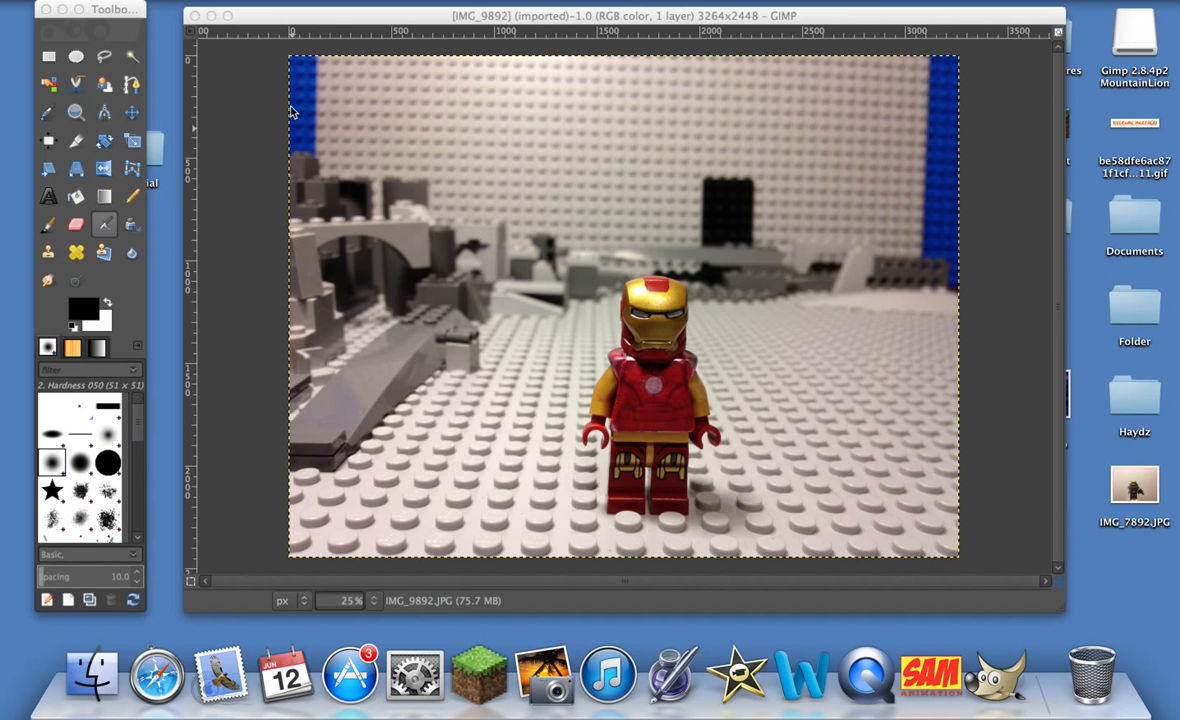
drag(407, 22, 399, 15)
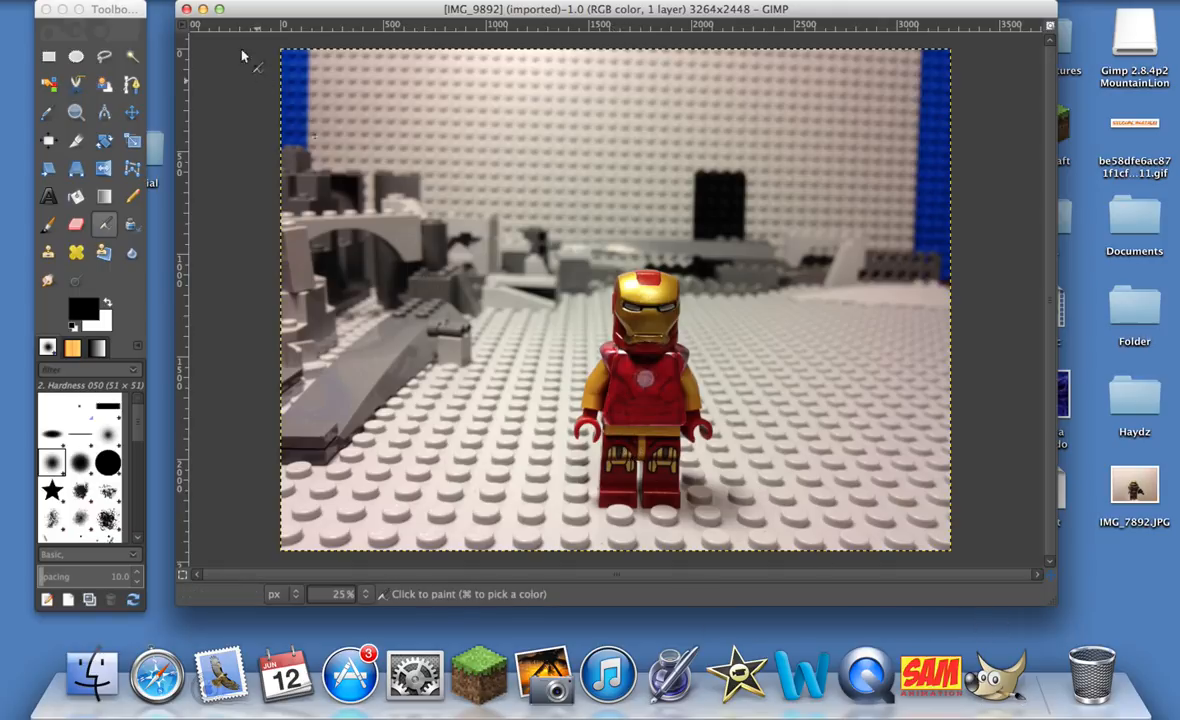
click(100, 0)
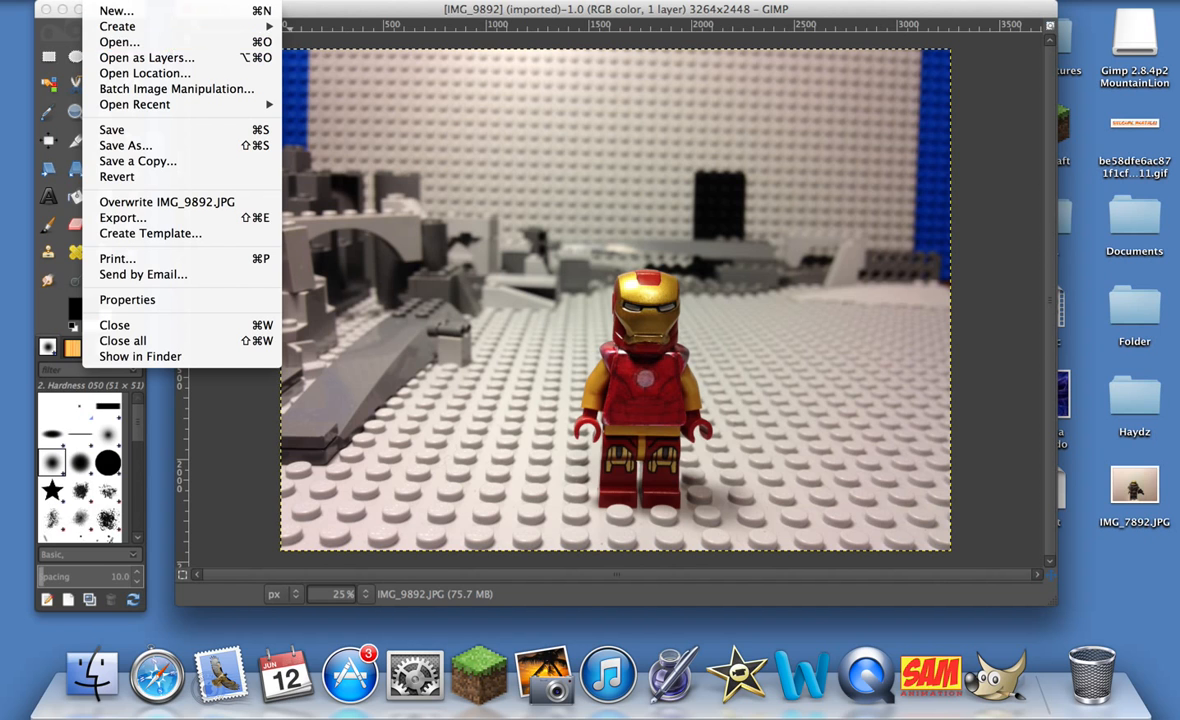
click(76, 34)
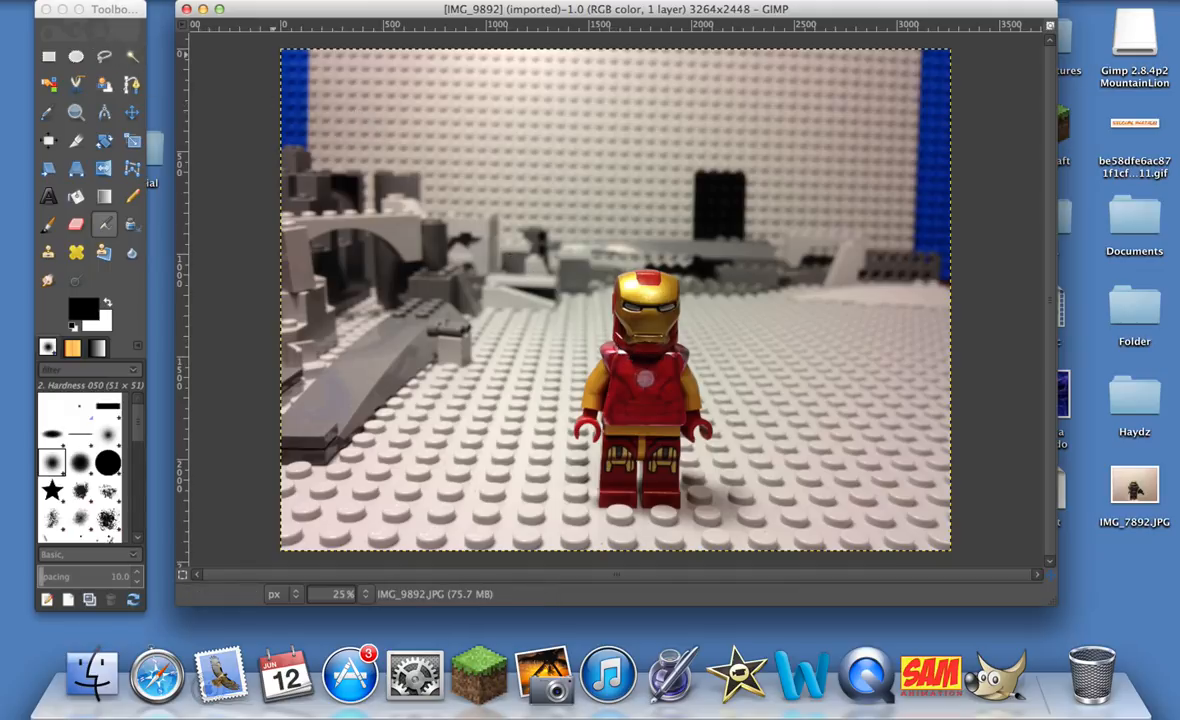
Add a new 3264 × 2448 px layer with the Transparency fill type to the minifigure photo.
click(308, 1)
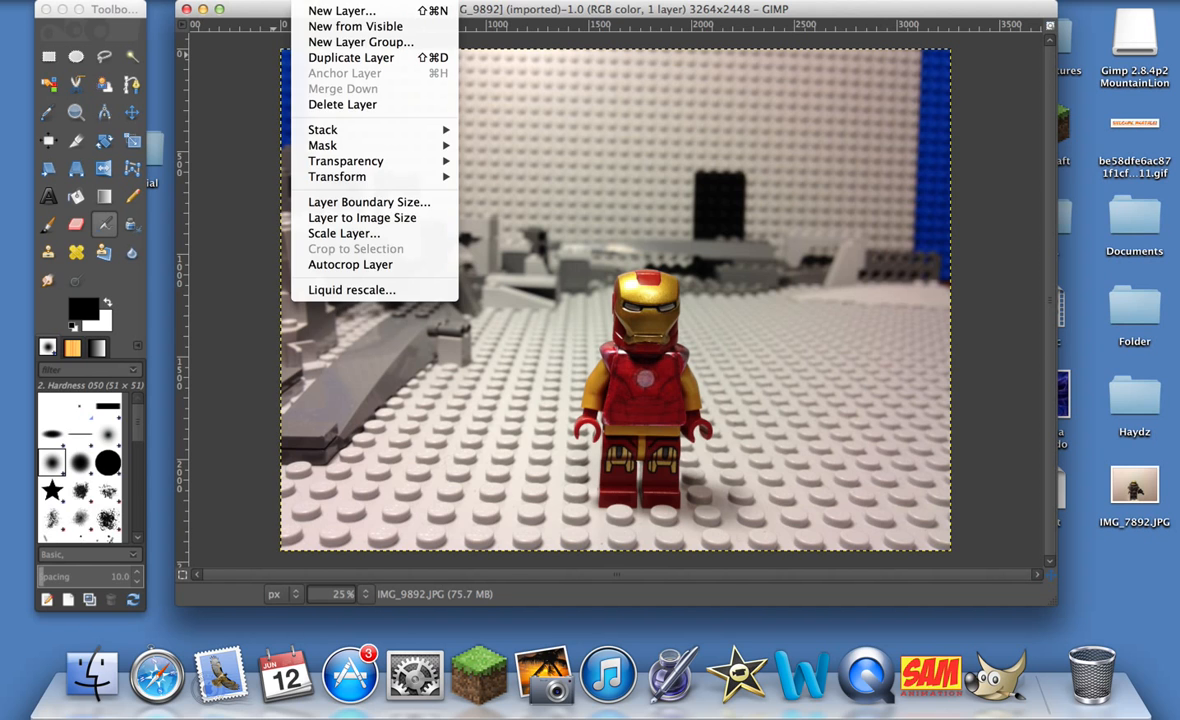
click(329, 12)
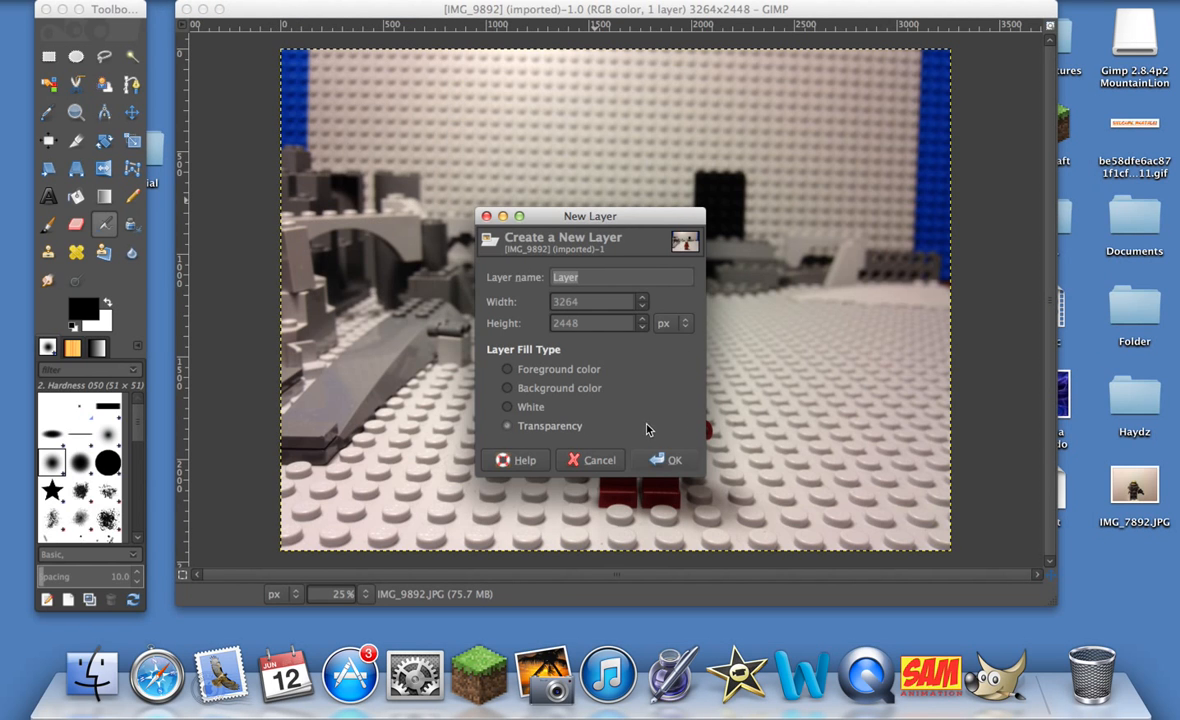
click(509, 428)
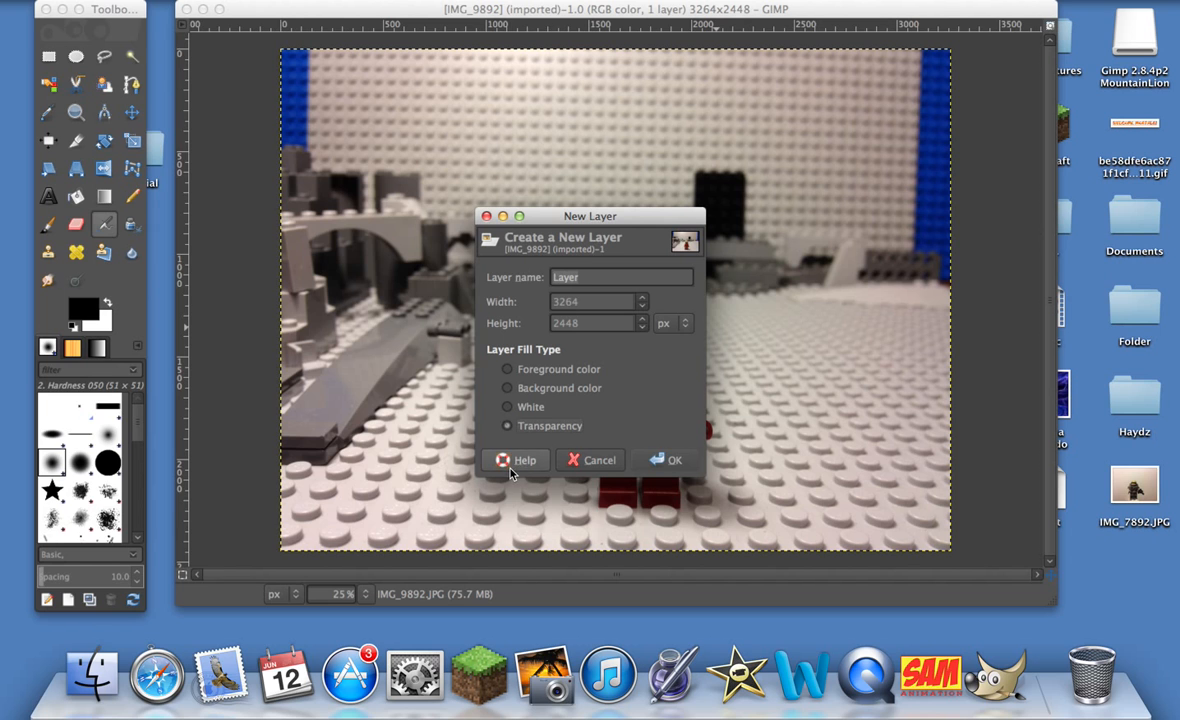
click(662, 462)
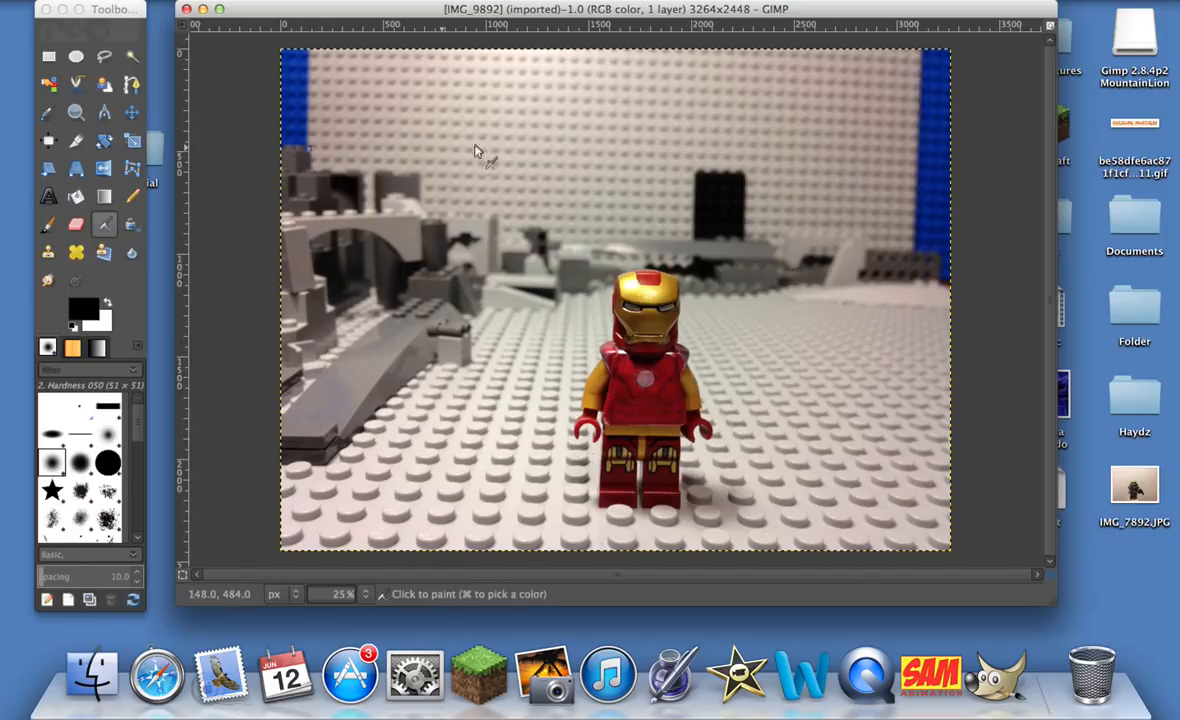
Outline the minifigure's left-hand eye, as seen in the photo, as a closed polygonal selection with the Free Select tool.
click(106, 60)
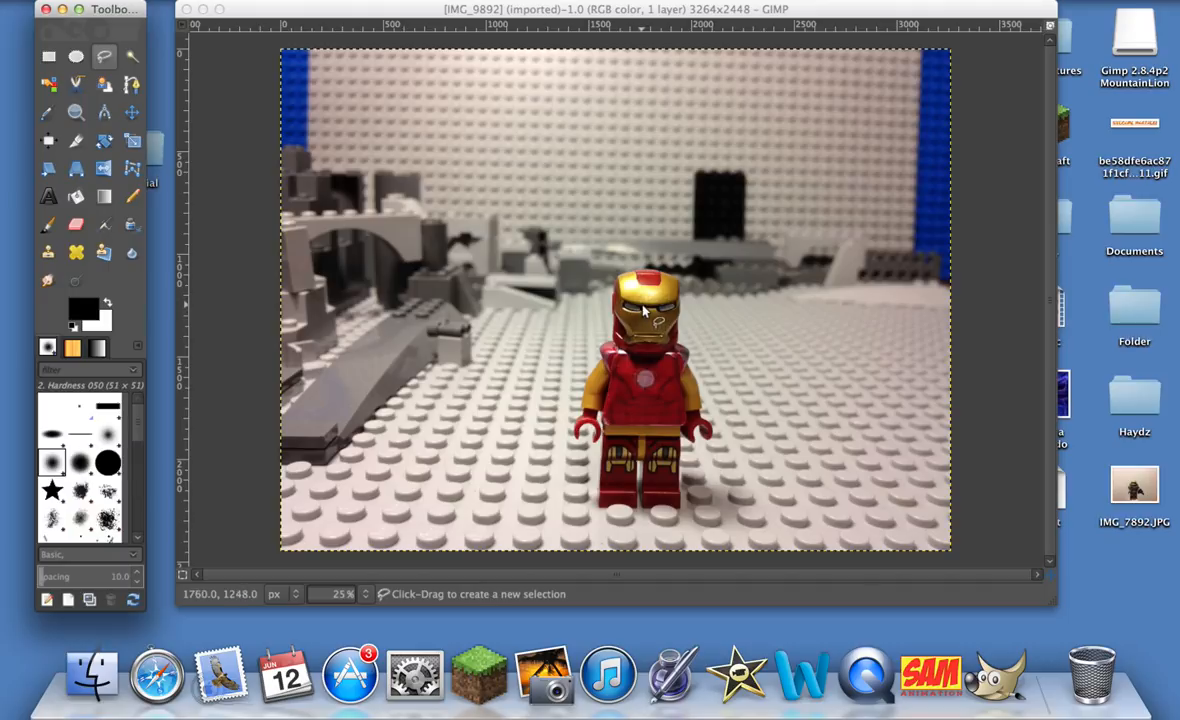
key(shift+super+d)
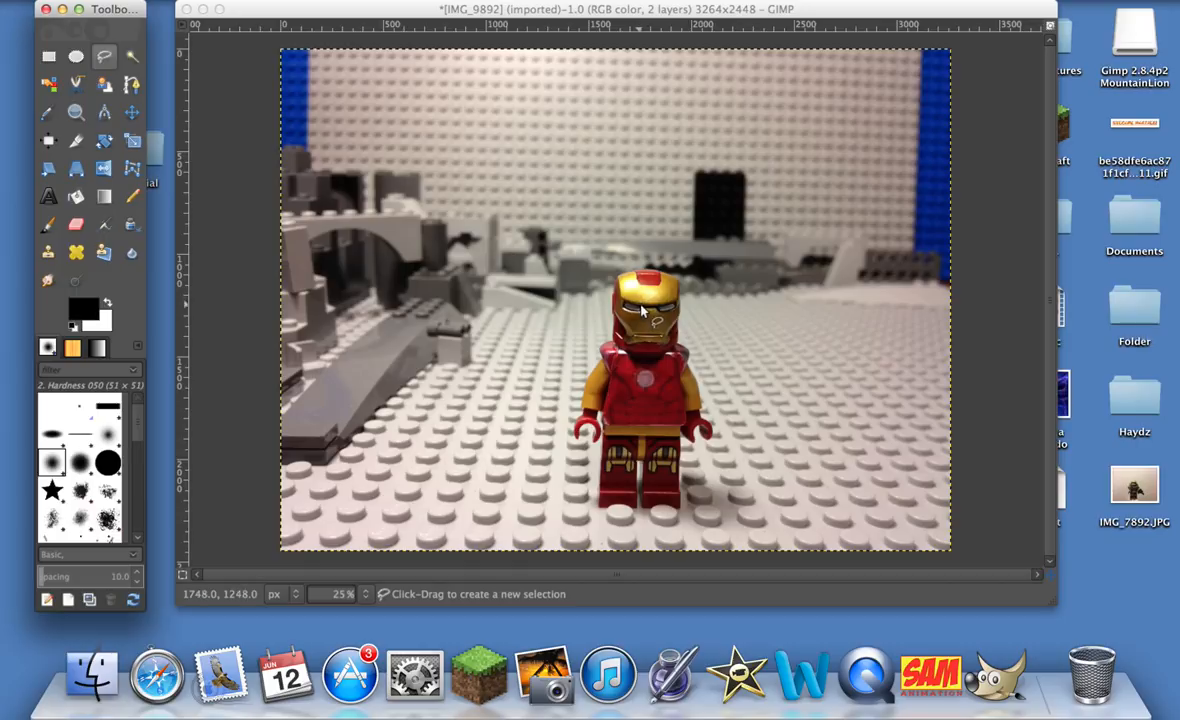
click(642, 312)
click(642, 312)
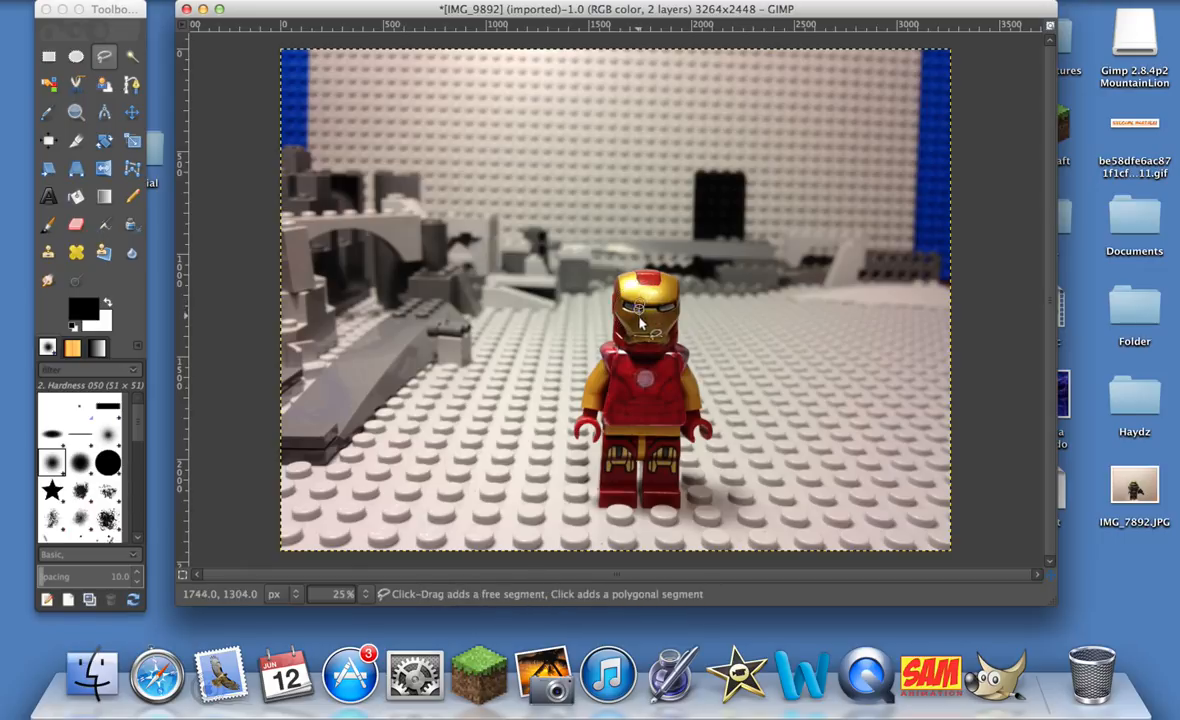
click(626, 311)
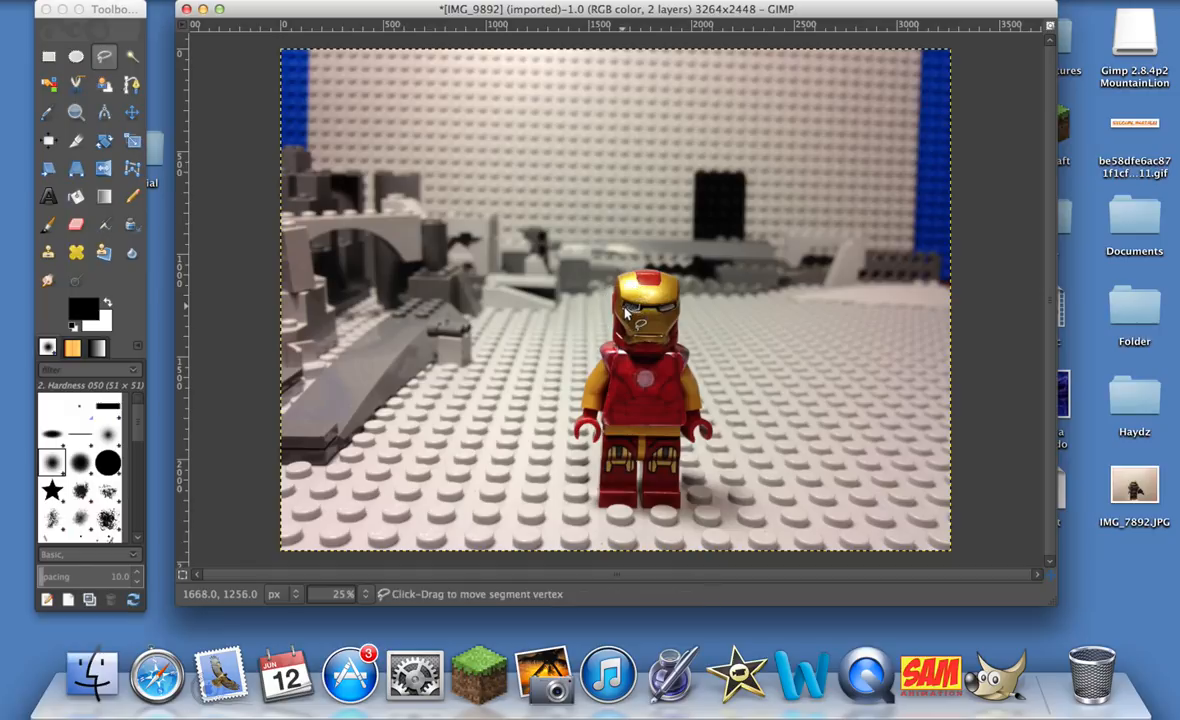
click(627, 314)
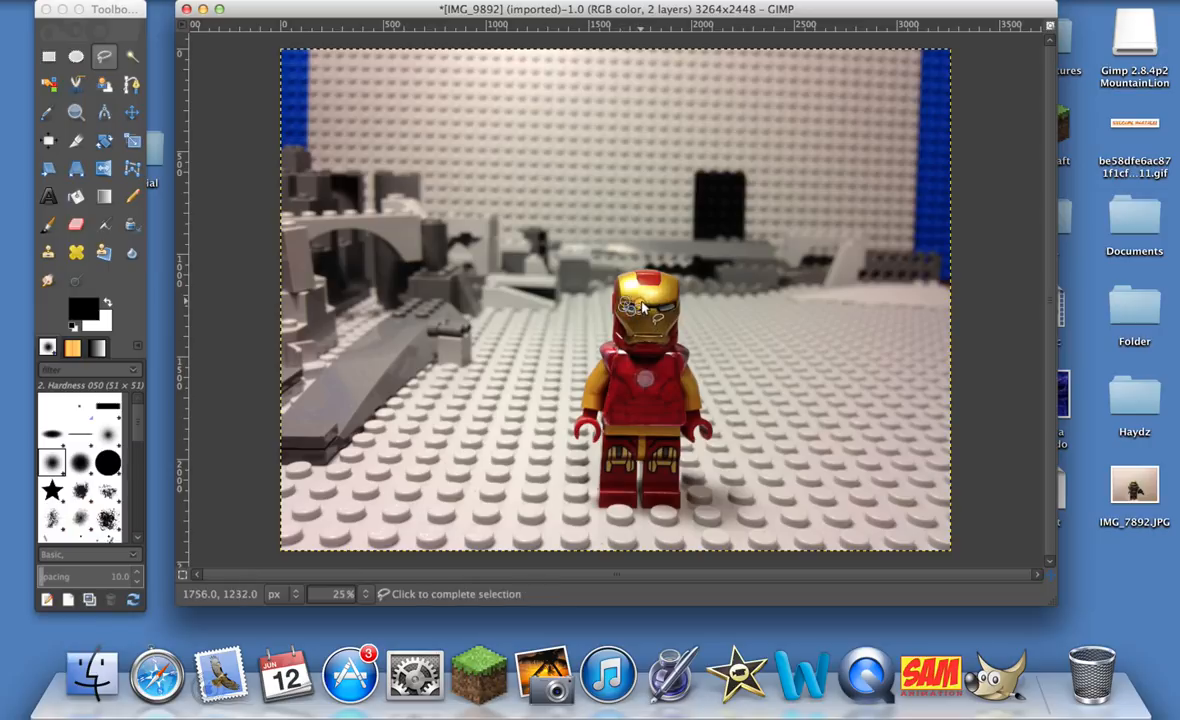
click(644, 310)
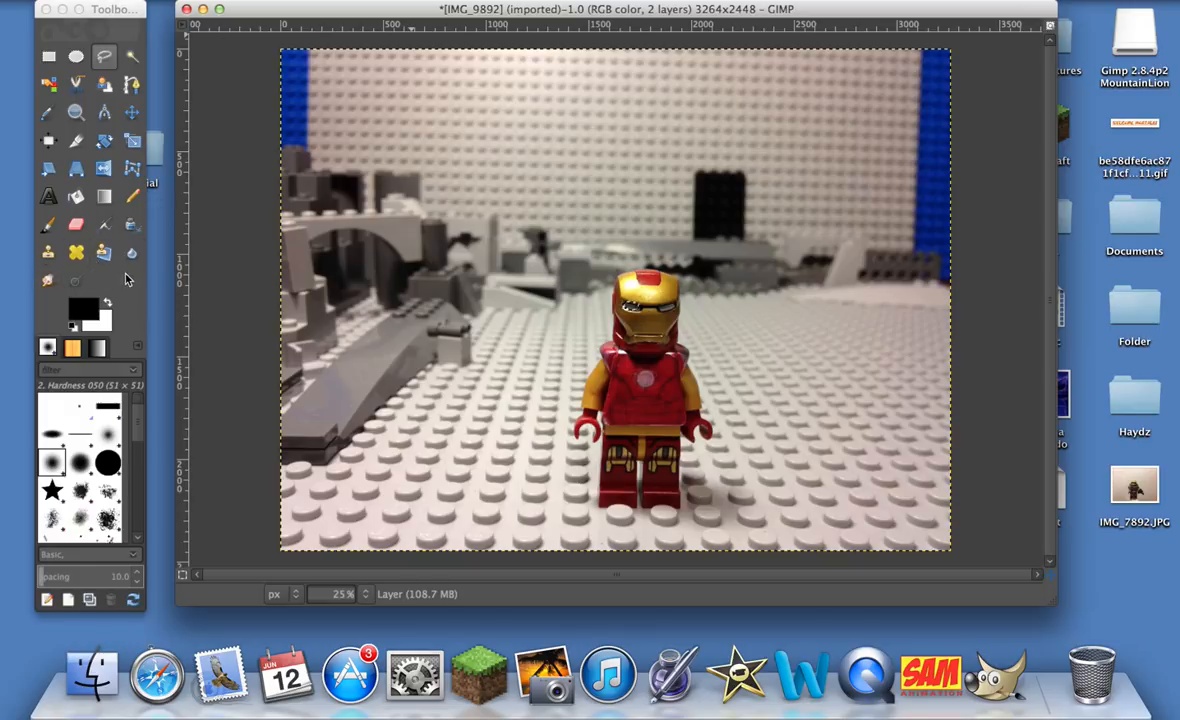
Set the foreground color to light blue, HTML notation caf4ff.
click(91, 310)
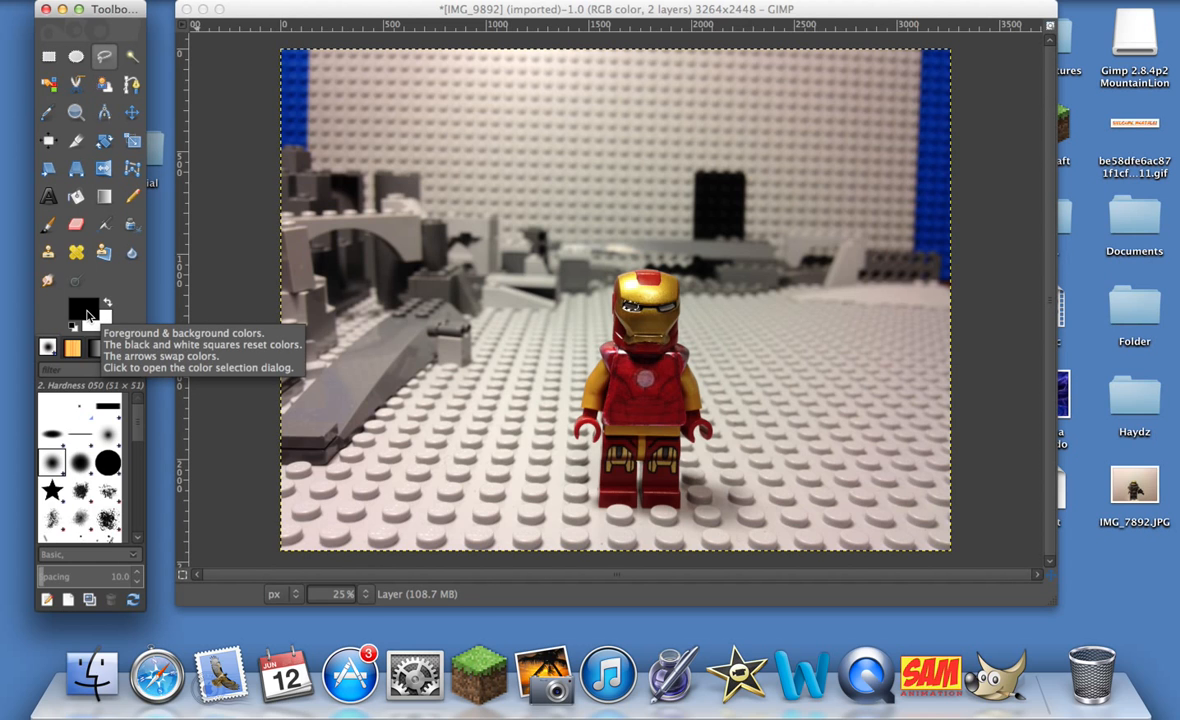
click(87, 314)
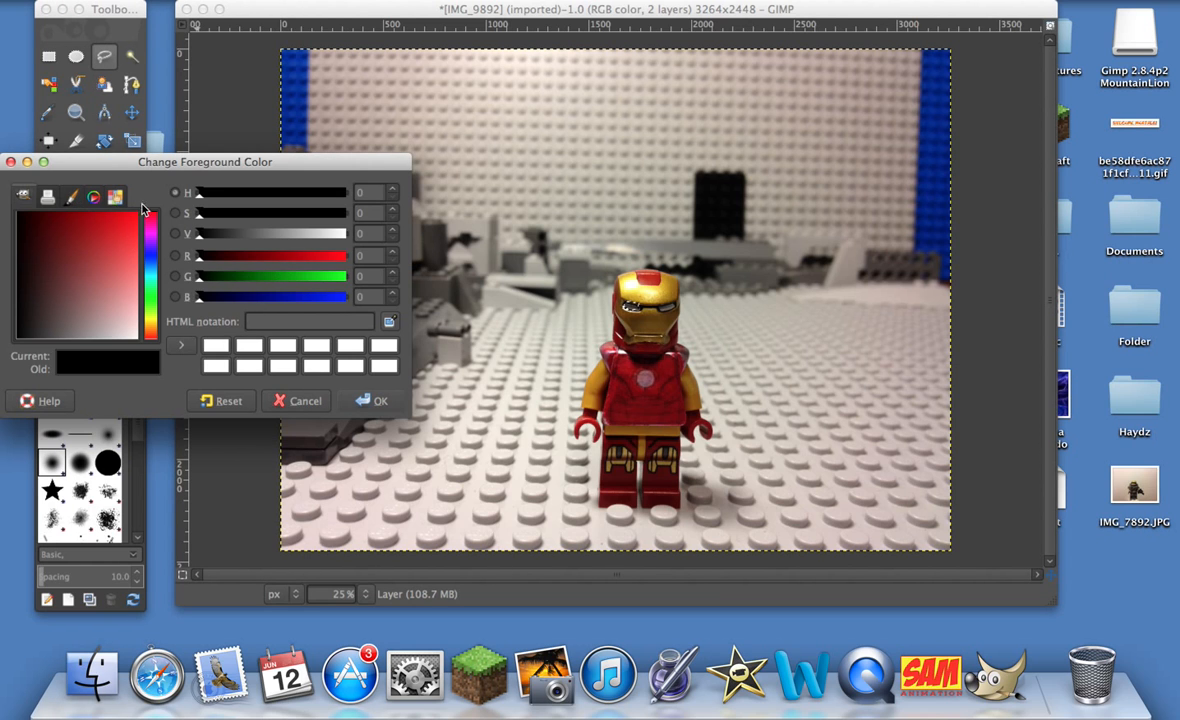
drag(119, 212, 164, 352)
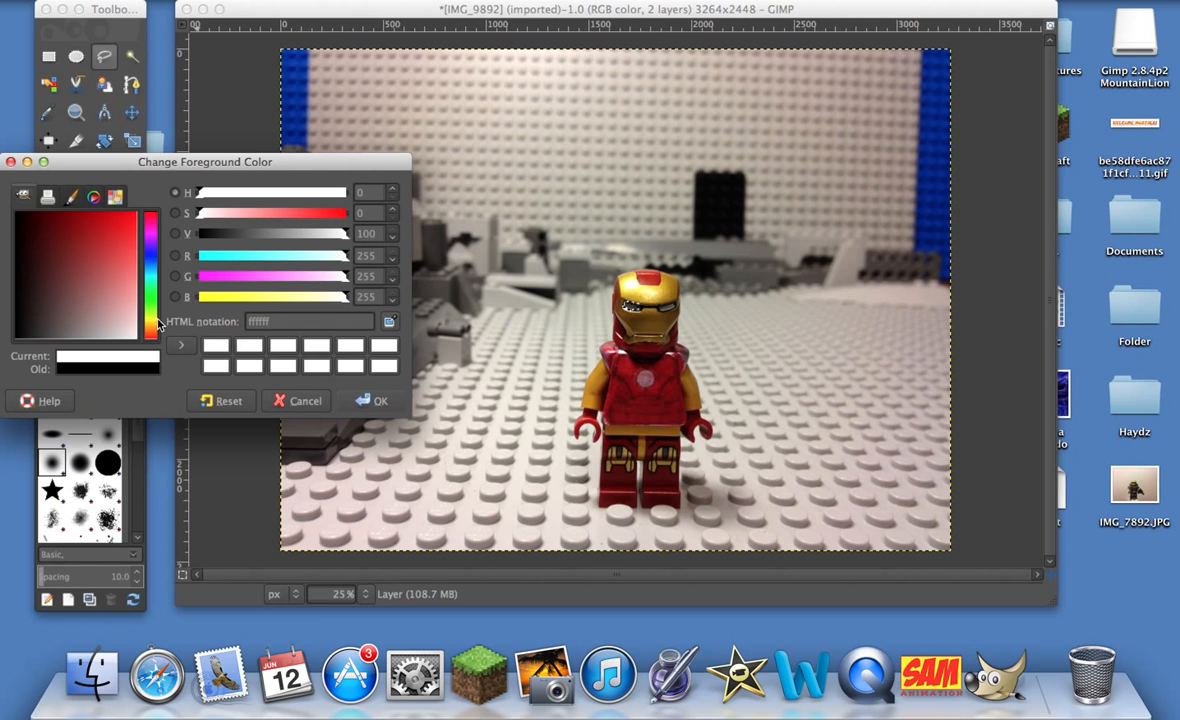
click(150, 277)
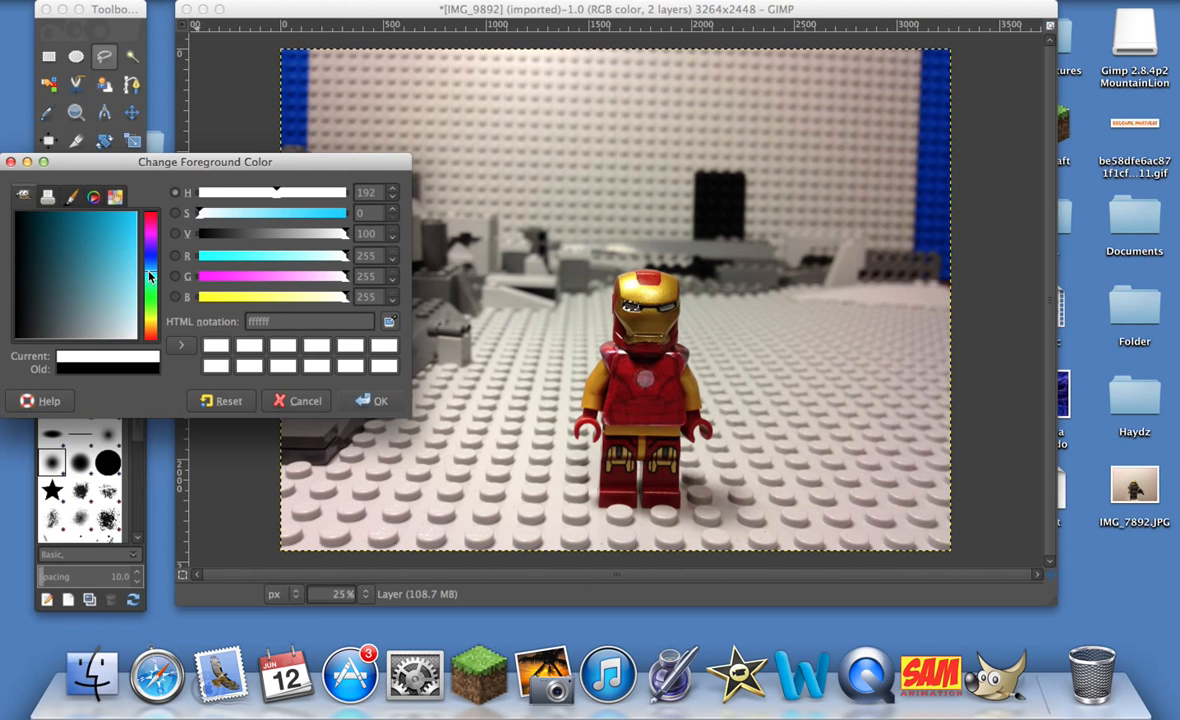
click(131, 309)
drag(131, 309, 141, 318)
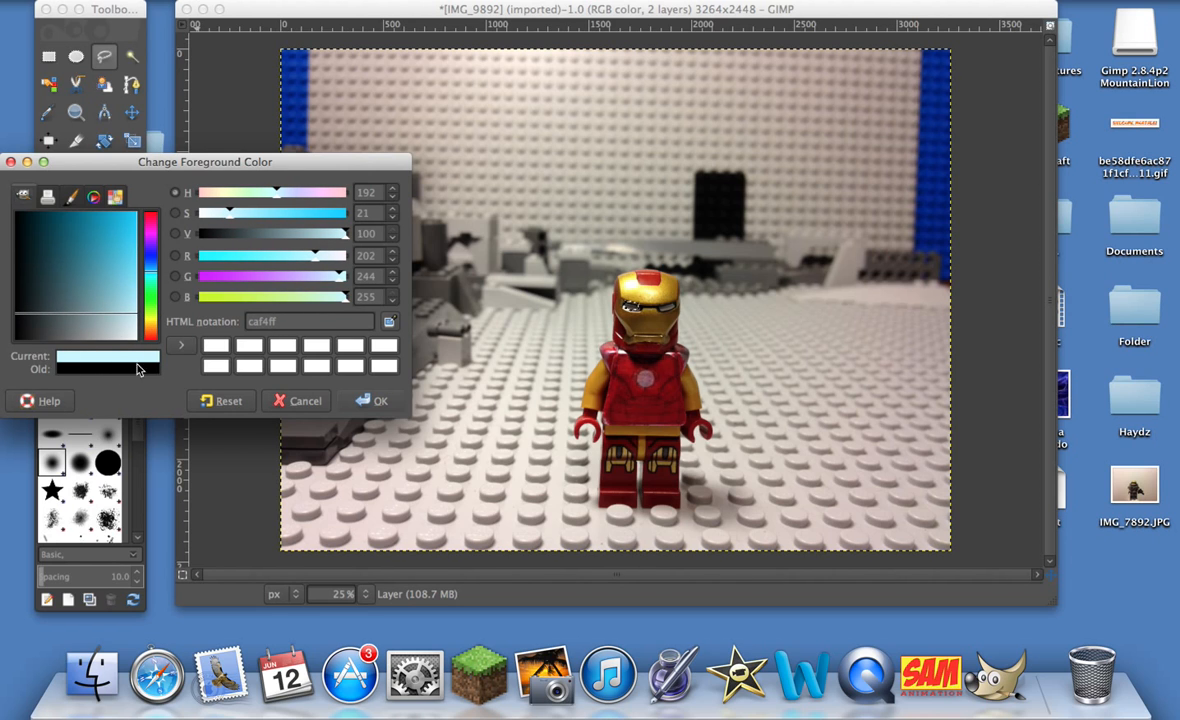
click(372, 400)
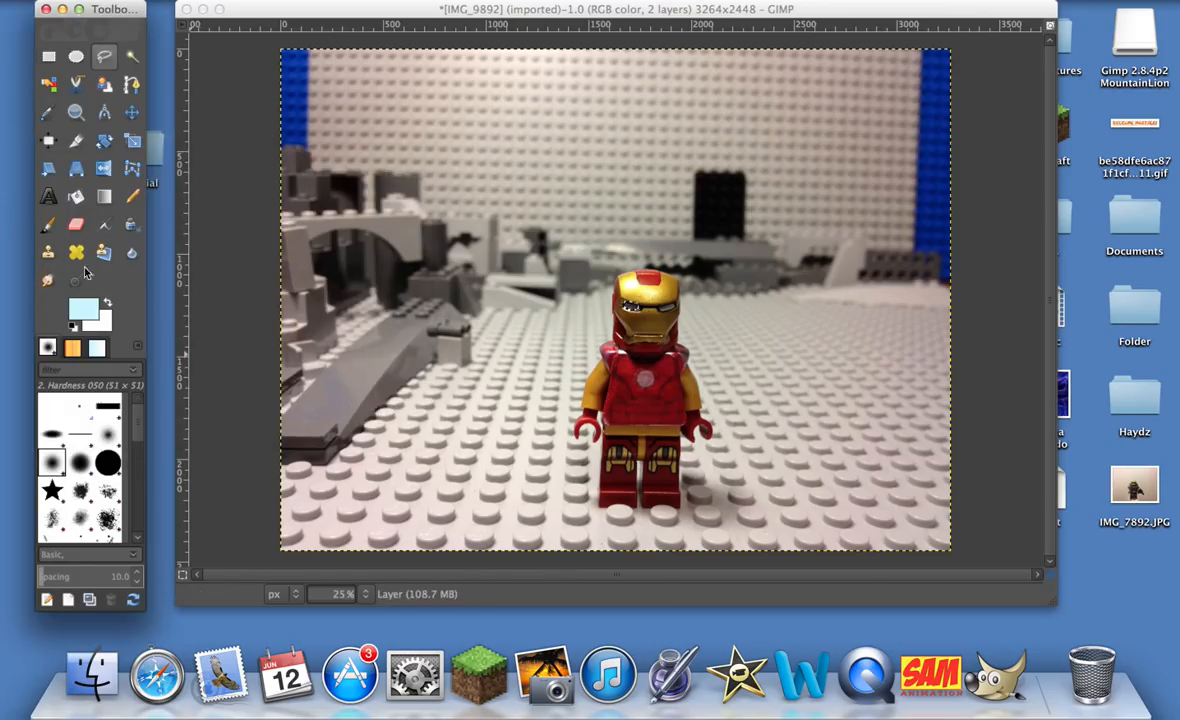
Paint the selected eye light blue with the Paintbrush tool.
click(47, 224)
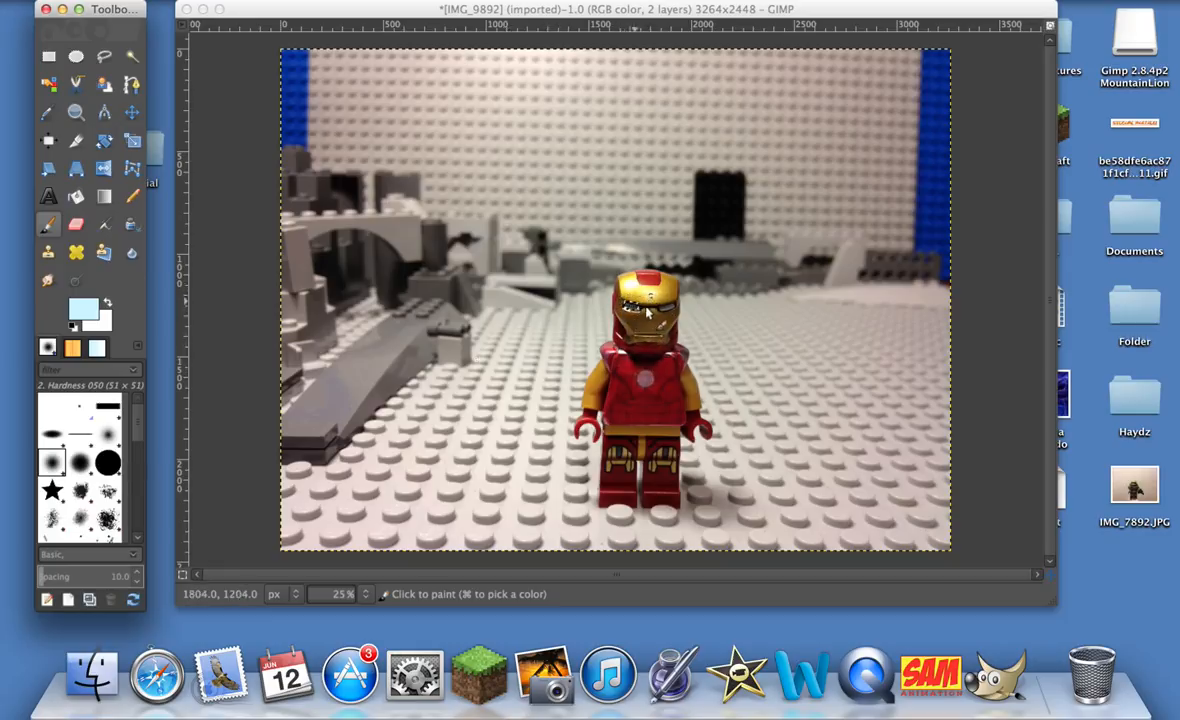
click(624, 160)
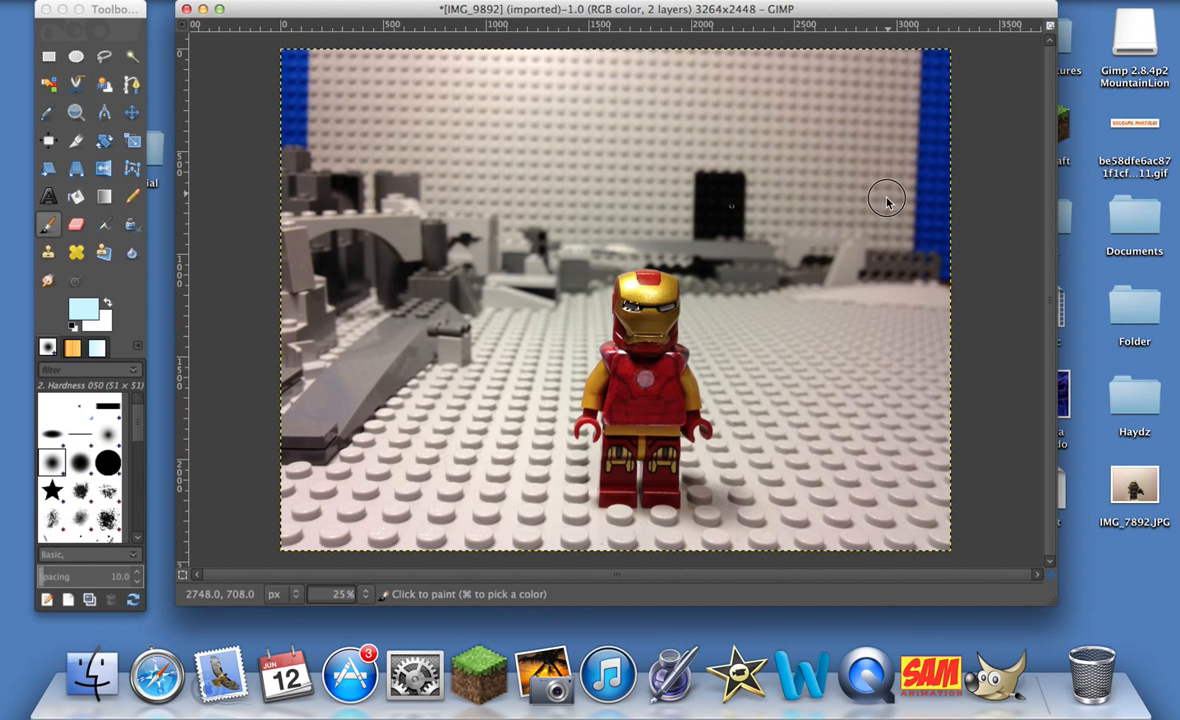
click(545, 232)
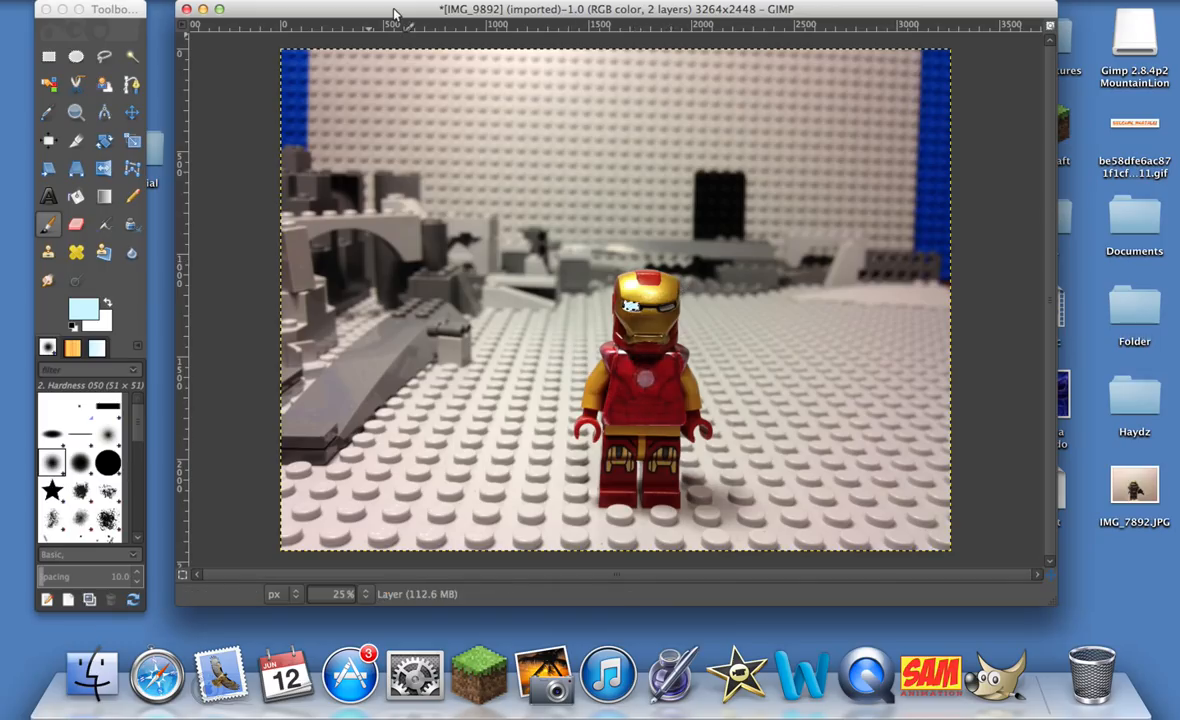
Open the Gaussian Blur filter for the painted eye and move its dialog higher over the photo.
click(458, 0)
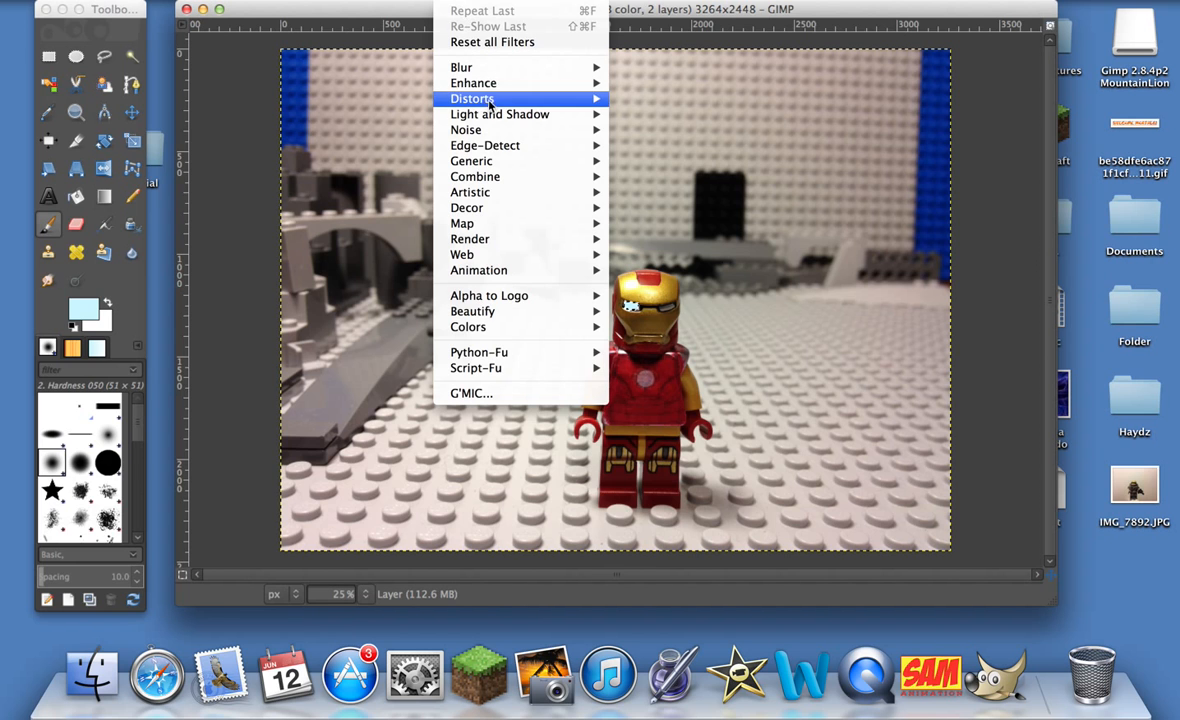
mouse_move(454, 67)
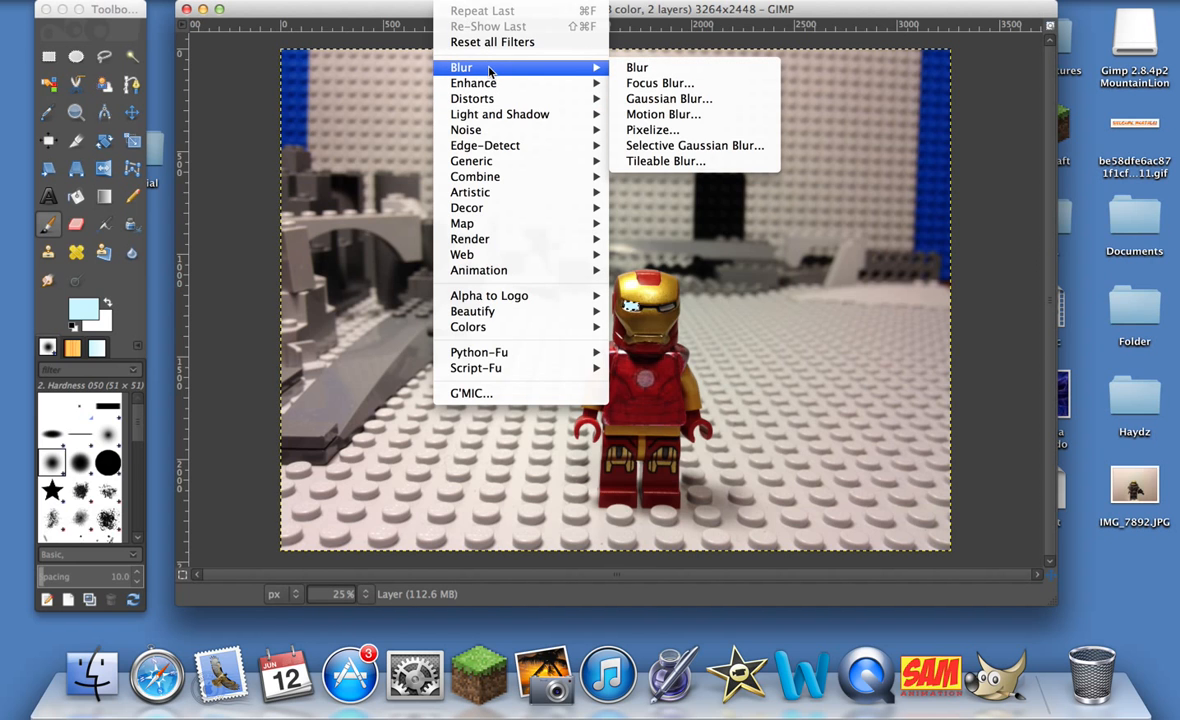
click(668, 99)
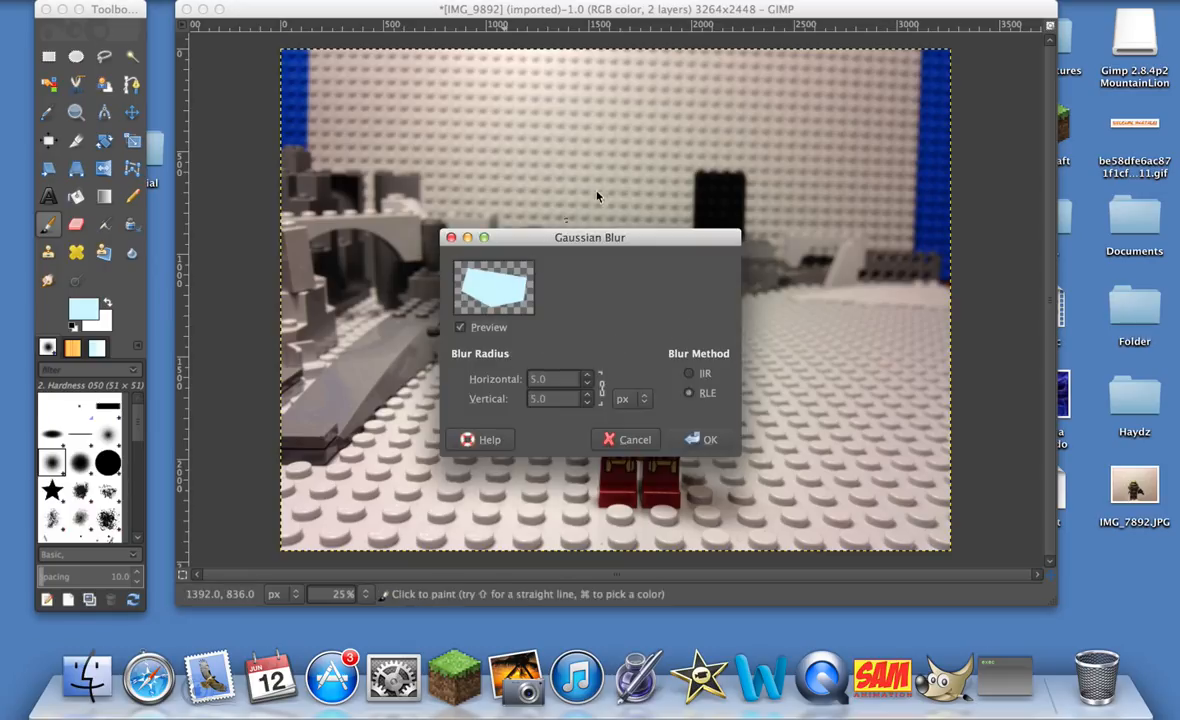
click(584, 237)
drag(571, 245, 528, 165)
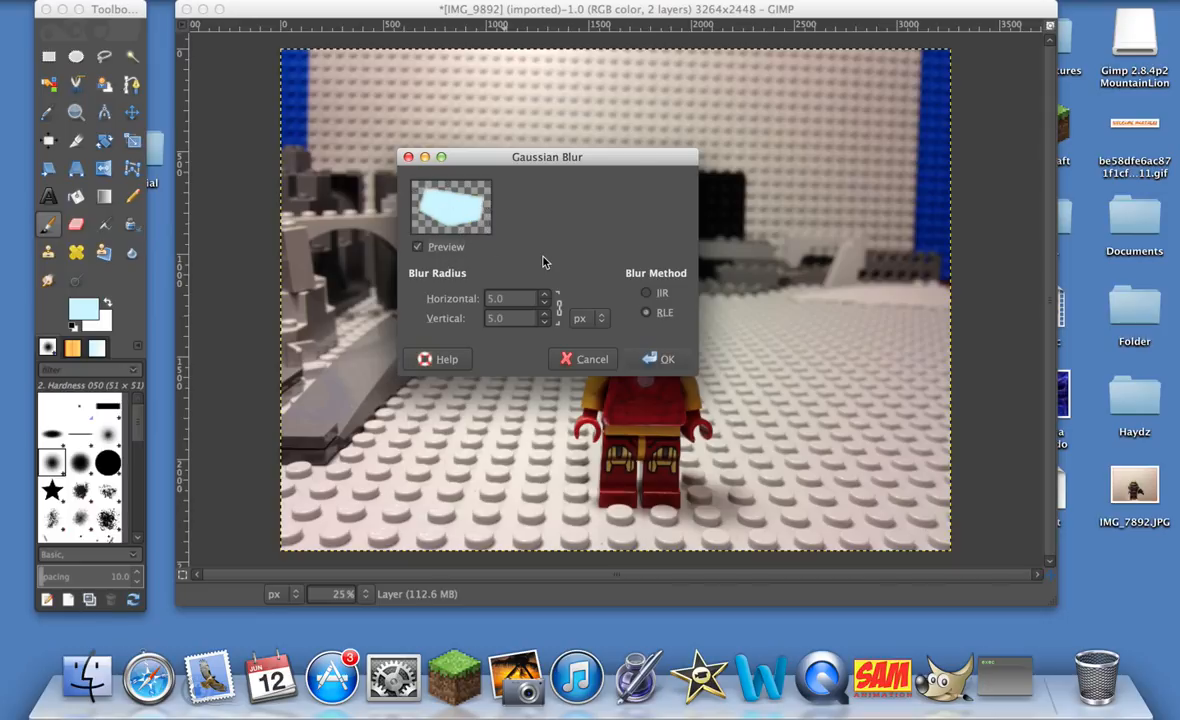
Try linked blur radii of 21 px and above on the preview, then reset both to 0.
click(545, 296)
click(545, 296)
click(545, 296)
click(545, 296)
click(545, 296)
click(545, 296)
click(545, 296)
click(545, 296)
click(545, 296)
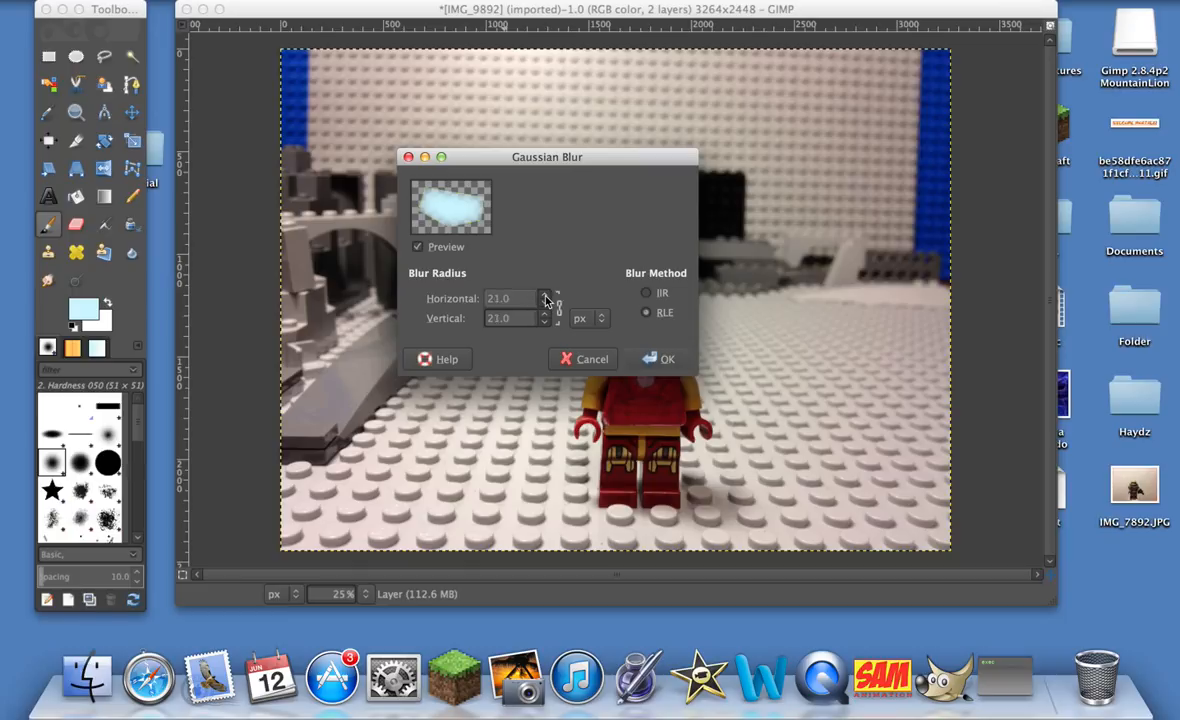
click(545, 296)
click(545, 296)
click(545, 296)
click(546, 307)
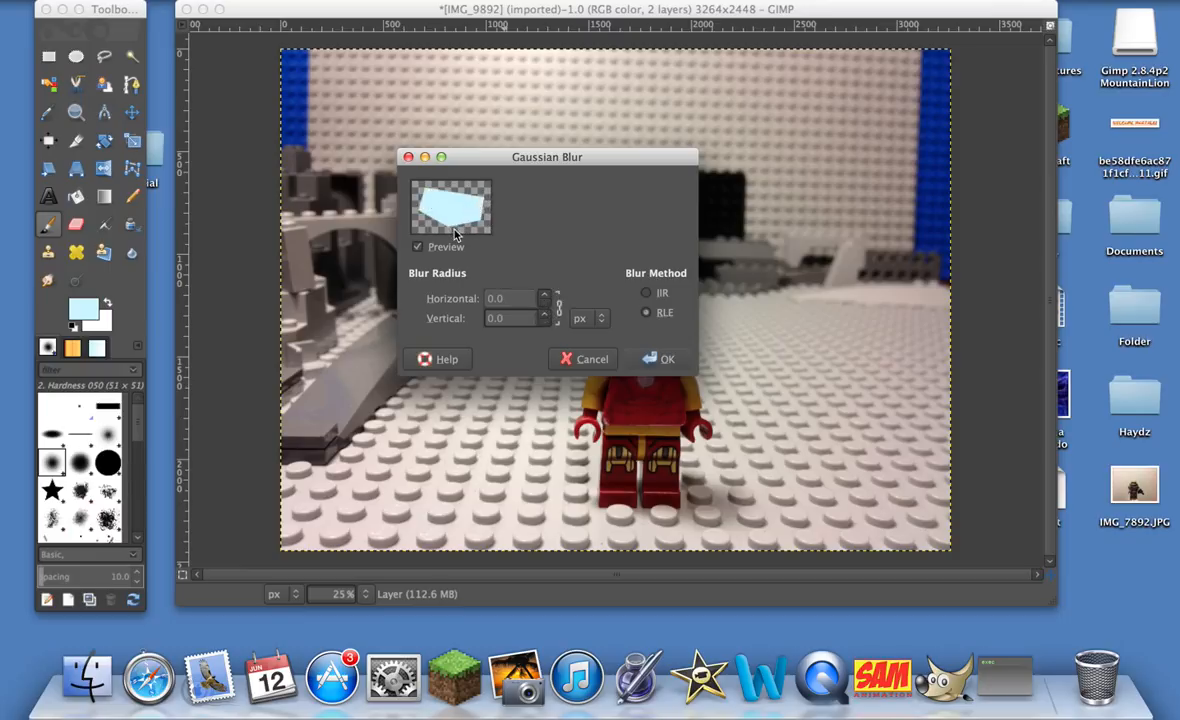
Bring the linked horizontal and vertical blur radius to 34 px or slightly less and apply the Gaussian Blur.
click(545, 295)
click(545, 295)
click(545, 295)
click(545, 295)
drag(545, 295, 545, 297)
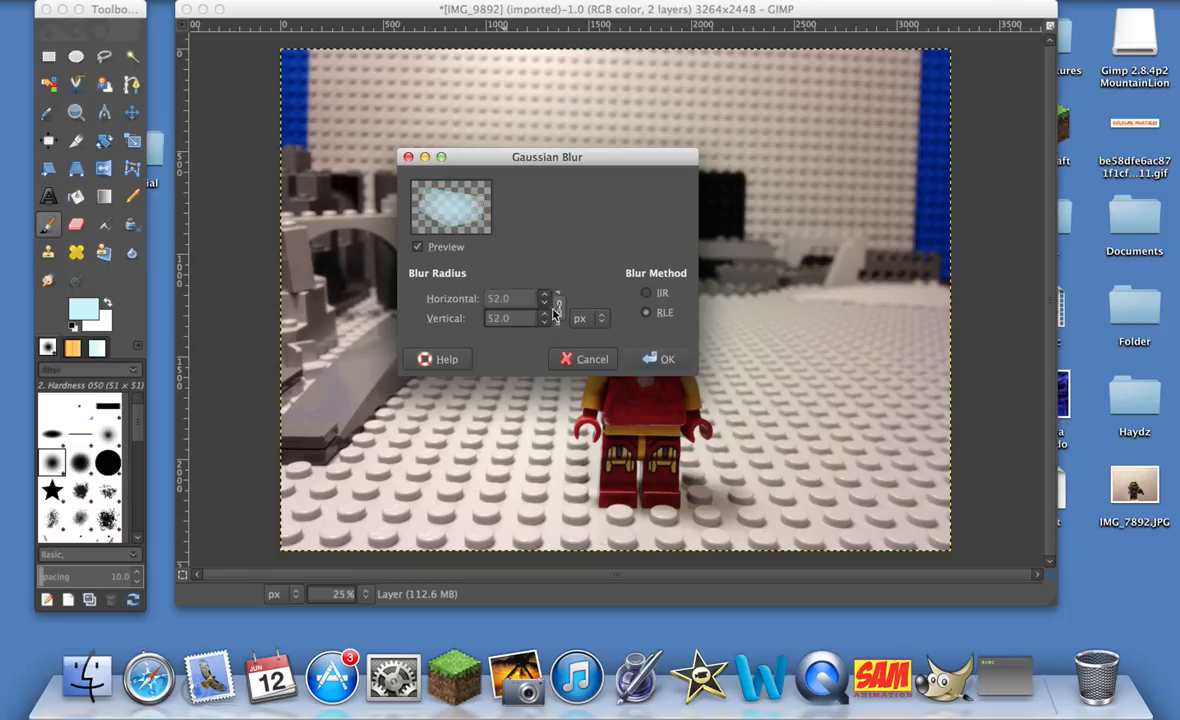
drag(545, 307, 545, 307)
drag(546, 306, 546, 306)
click(545, 303)
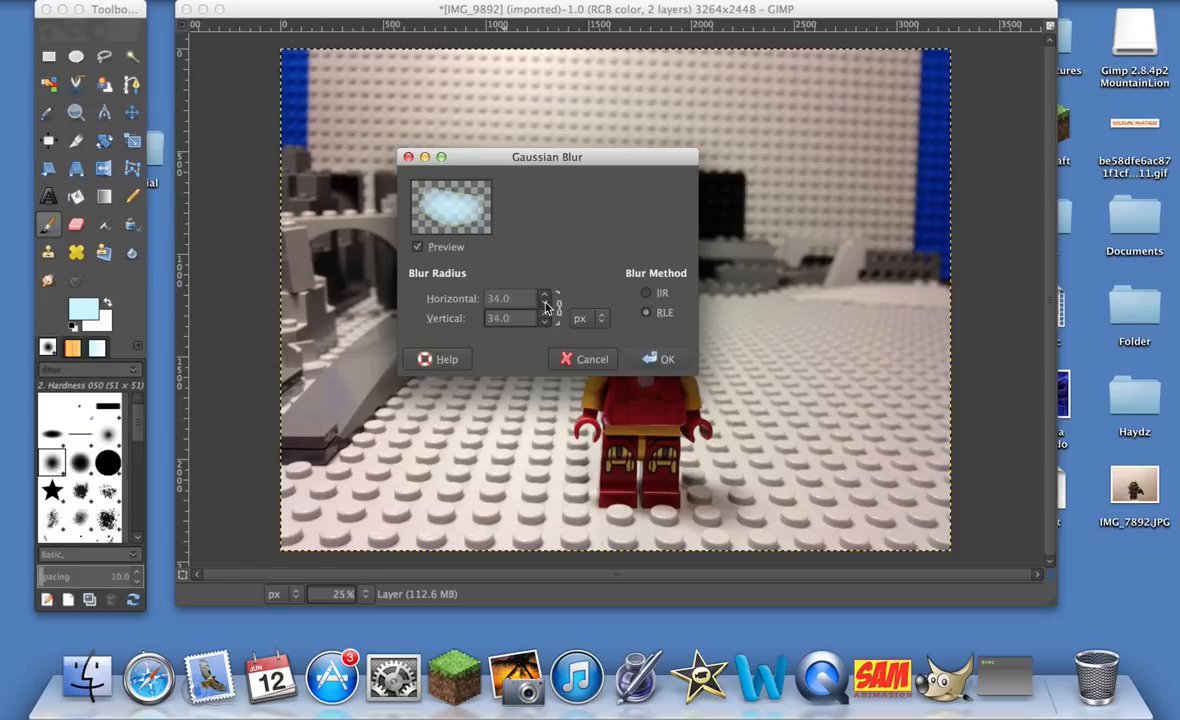
click(545, 303)
click(545, 303)
click(545, 303)
click(545, 303)
click(652, 362)
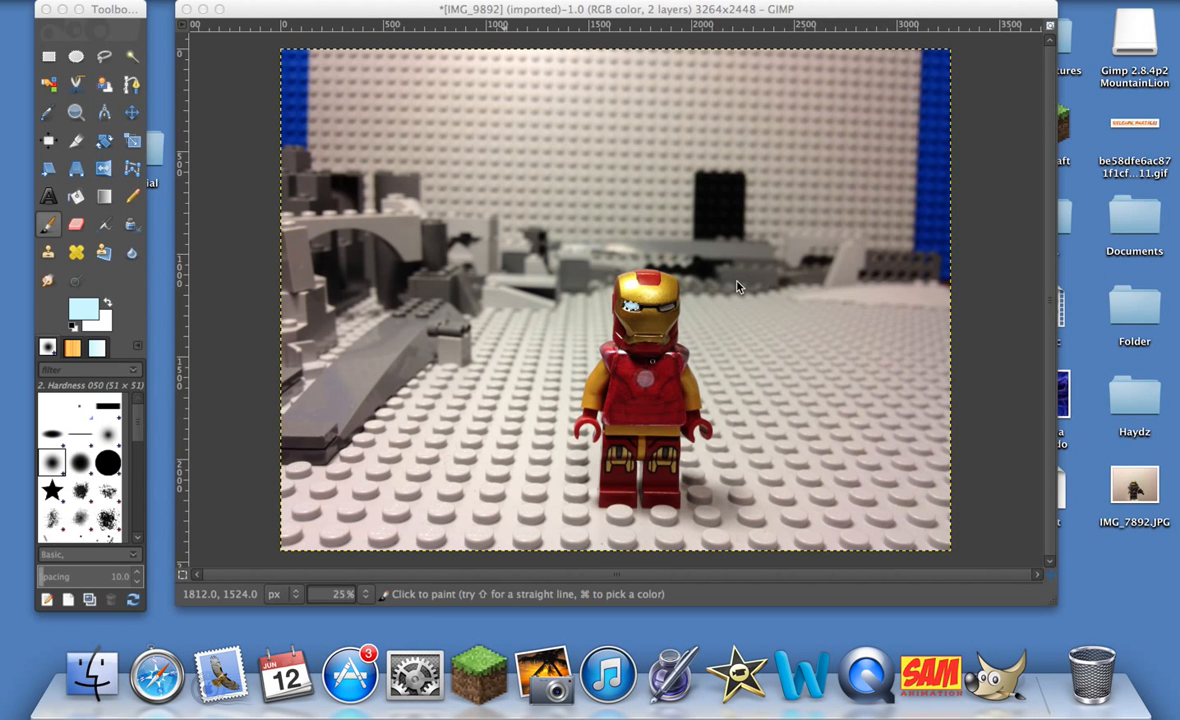
Clear the selection around the blurred eye.
click(279, 11)
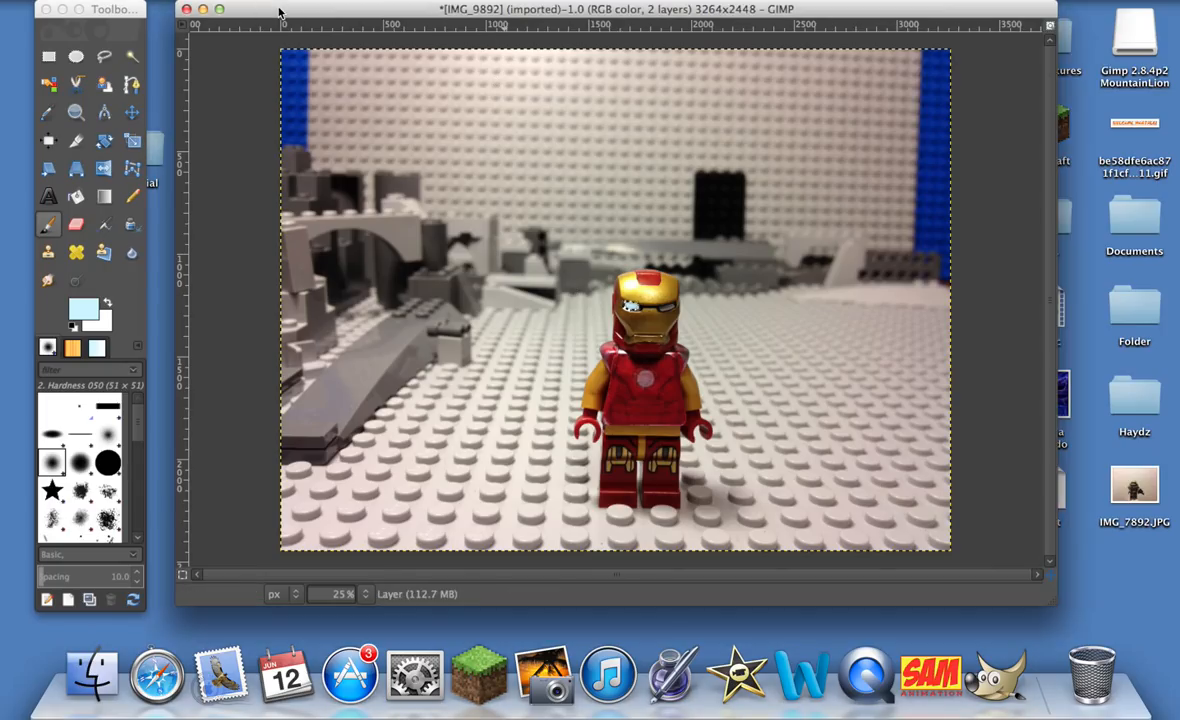
click(160, 1)
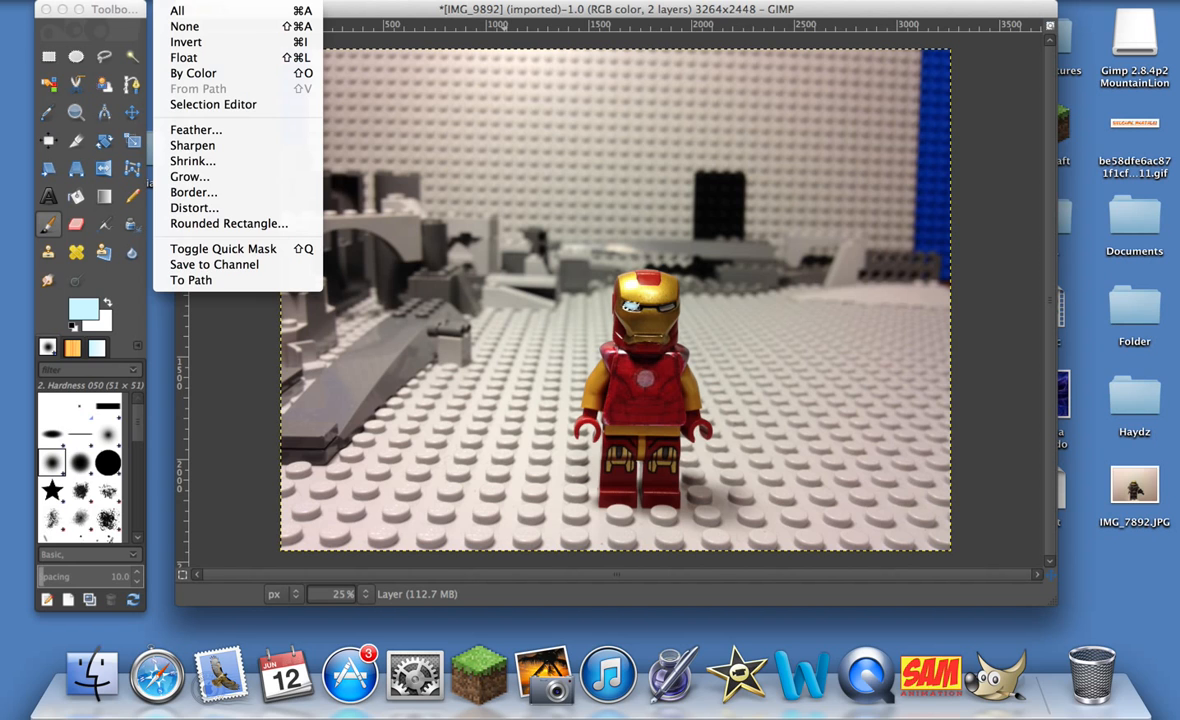
click(181, 28)
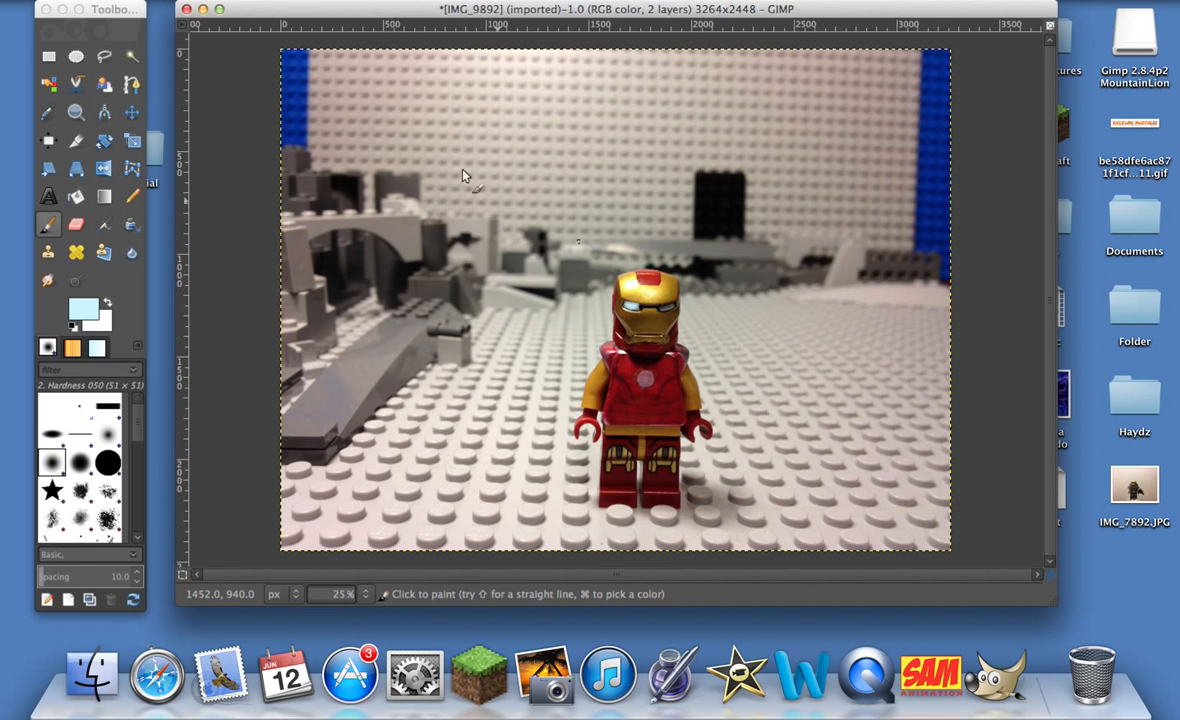
Outline the minifigure's right-hand eye as seen in the photo with a closed Free Select selection.
click(104, 55)
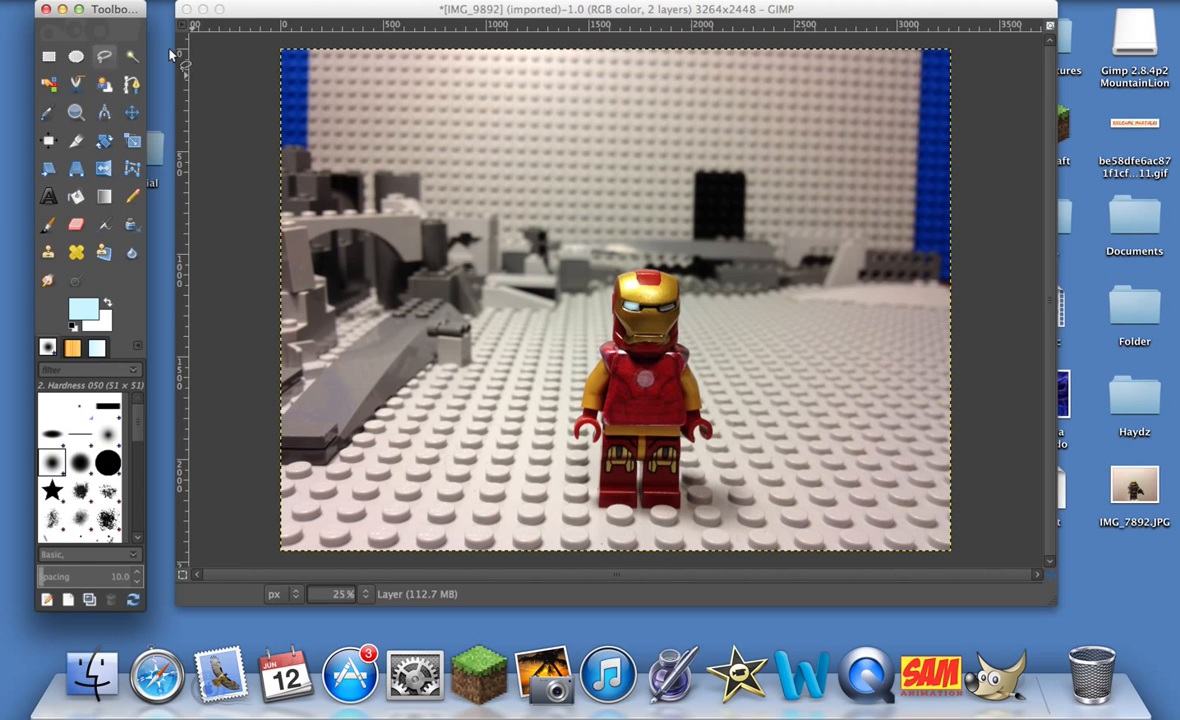
click(660, 310)
click(659, 306)
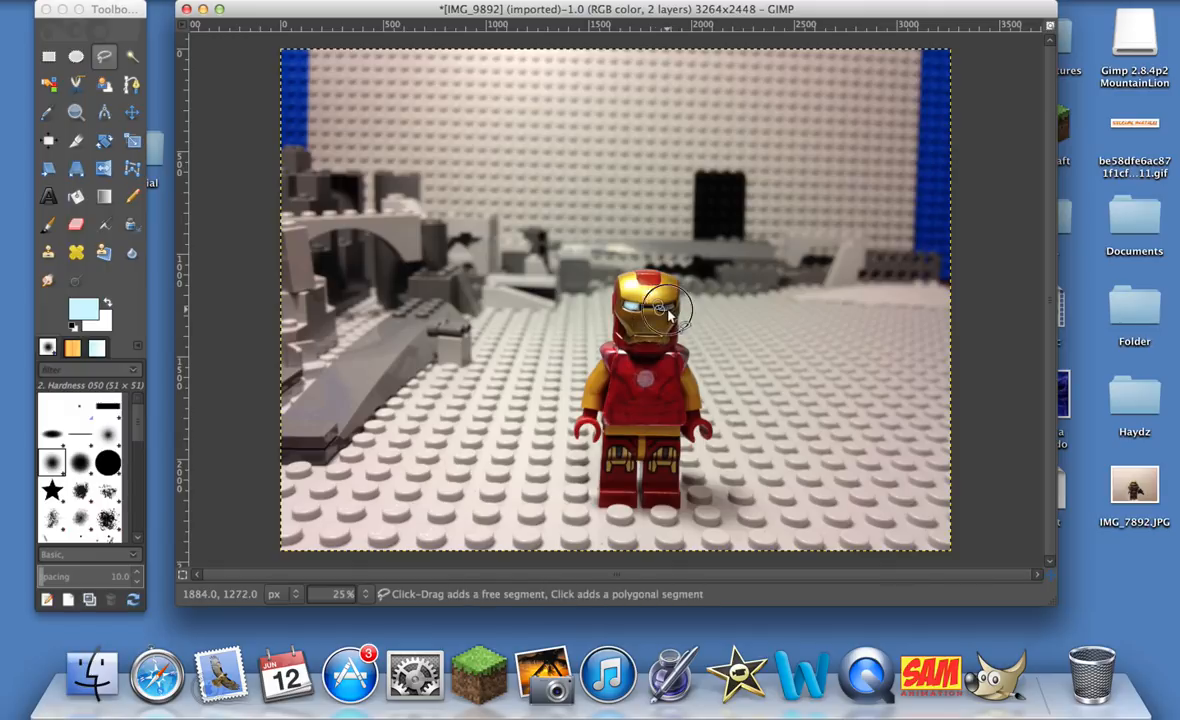
click(668, 310)
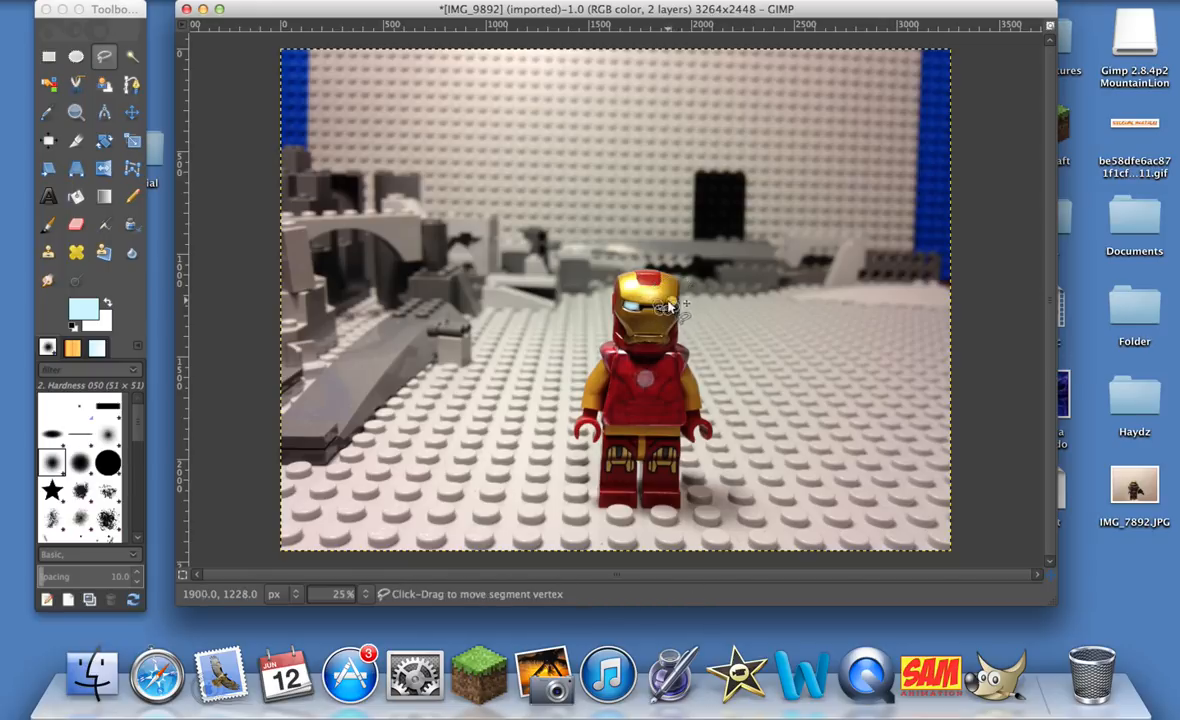
click(662, 307)
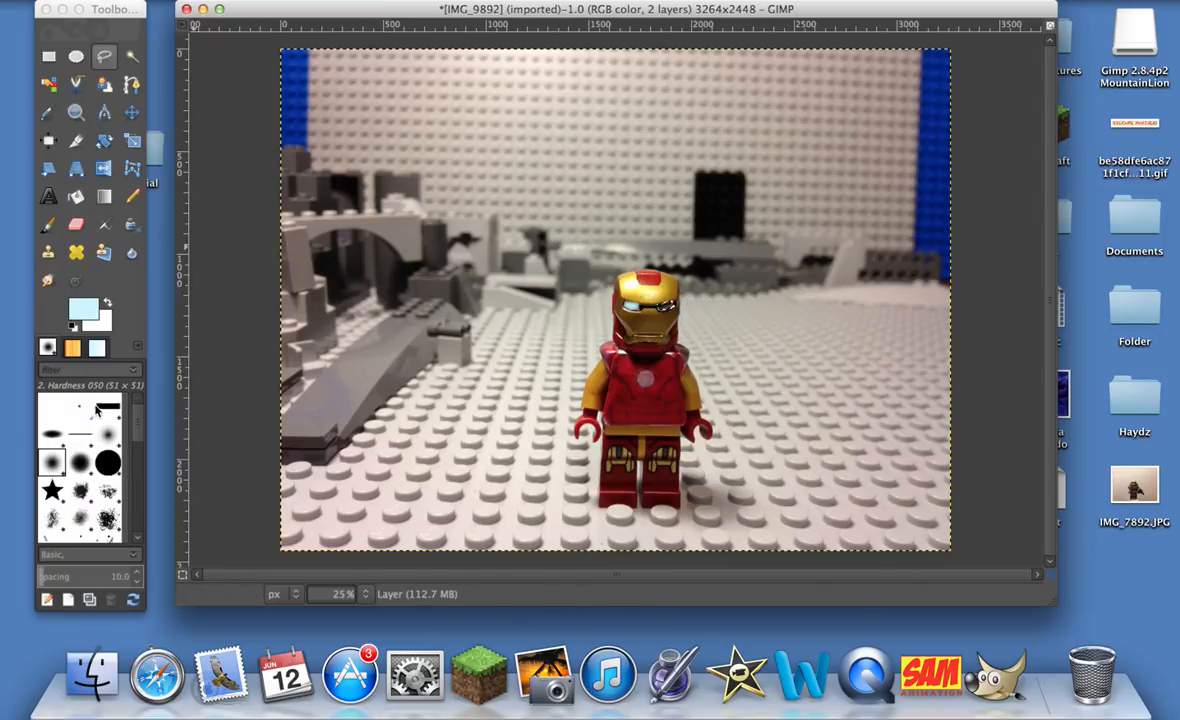
Paint the selected eye light blue with the Paintbrush until the whole selection is covered.
click(50, 226)
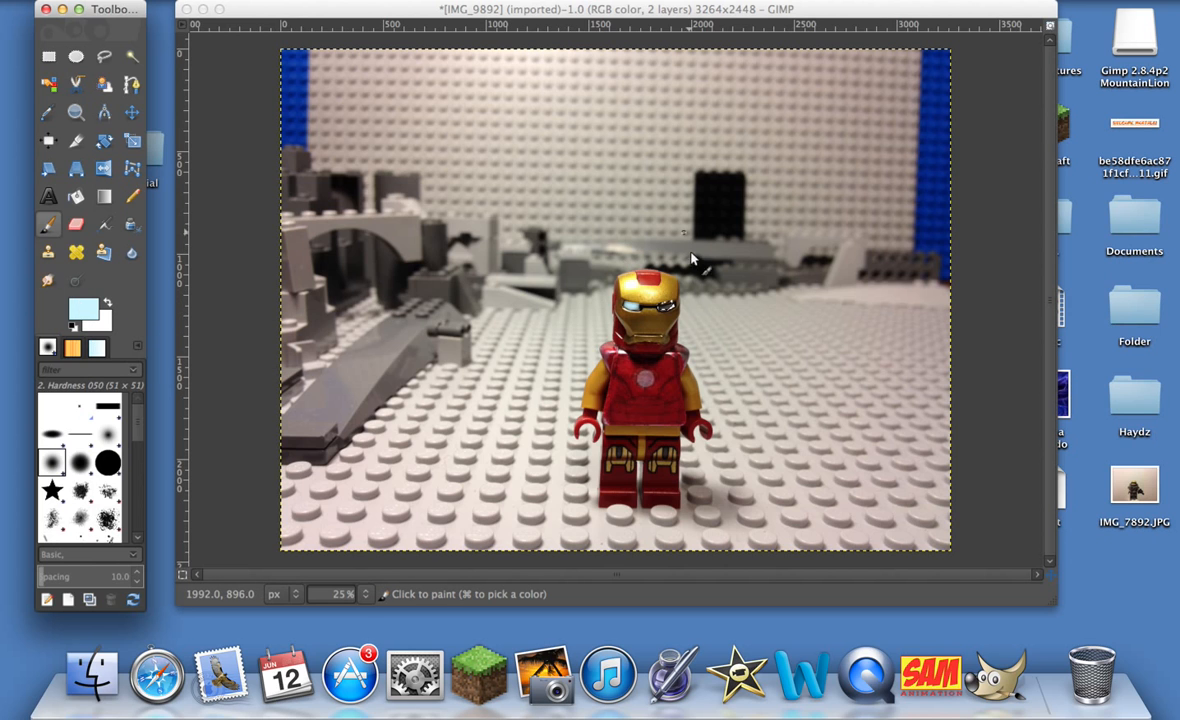
click(663, 309)
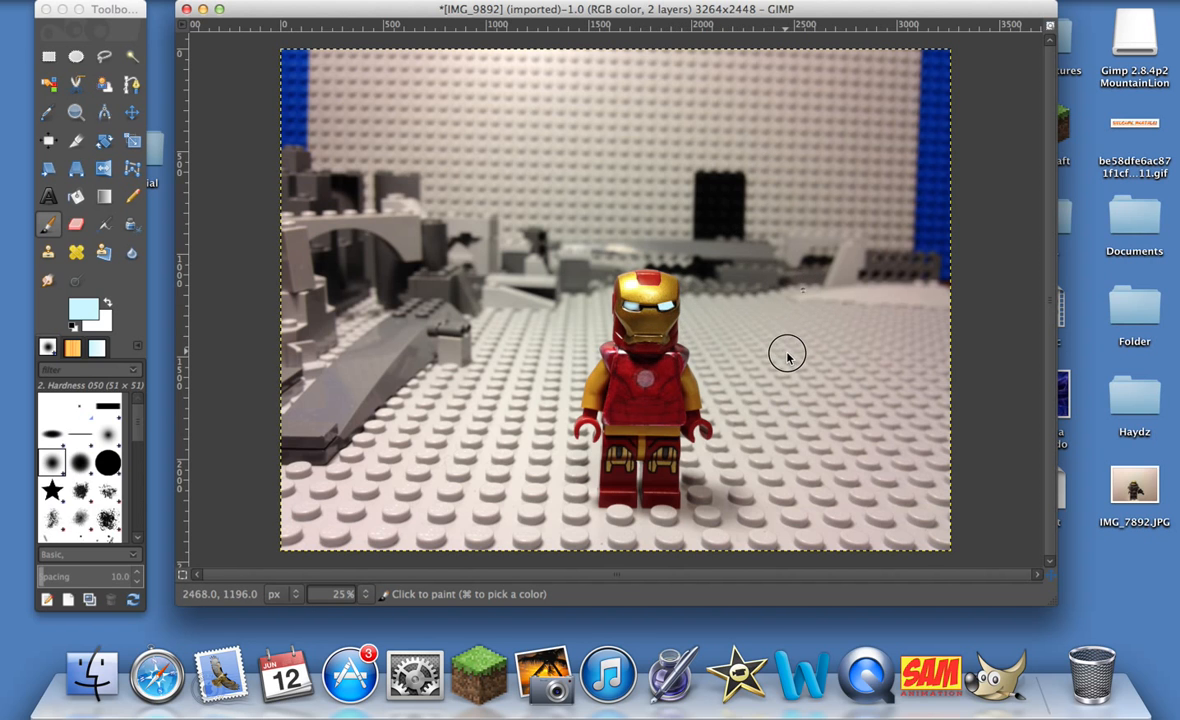
click(824, 367)
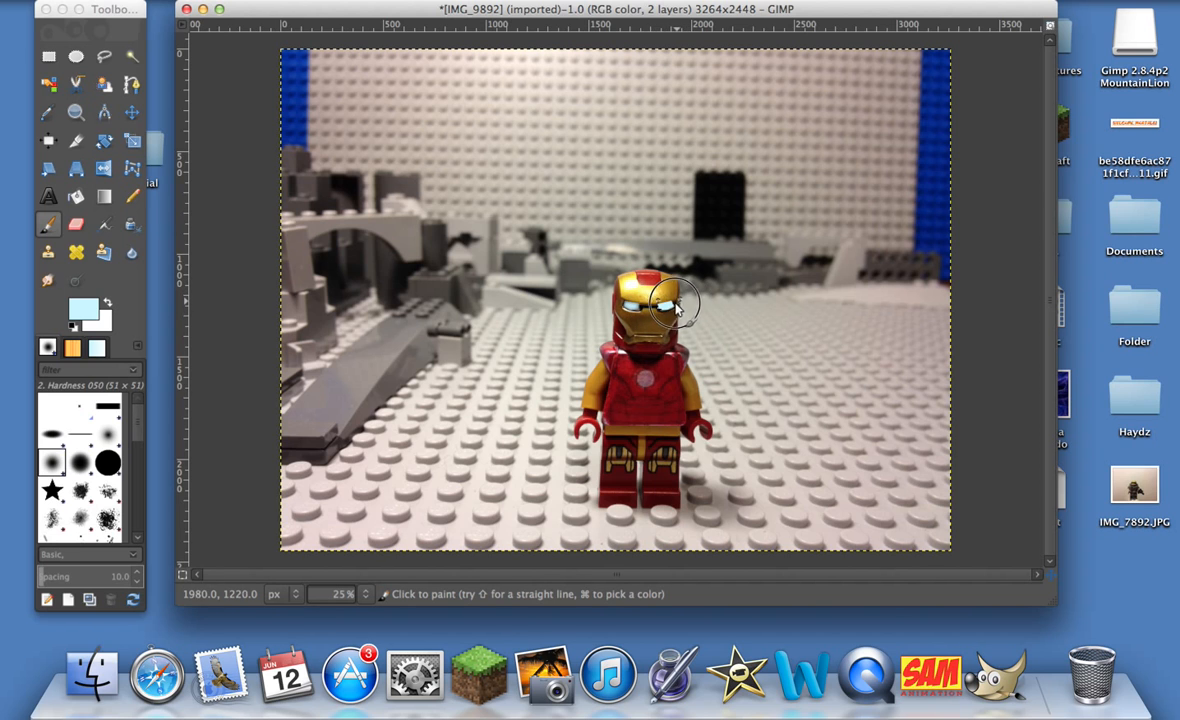
drag(658, 307, 676, 309)
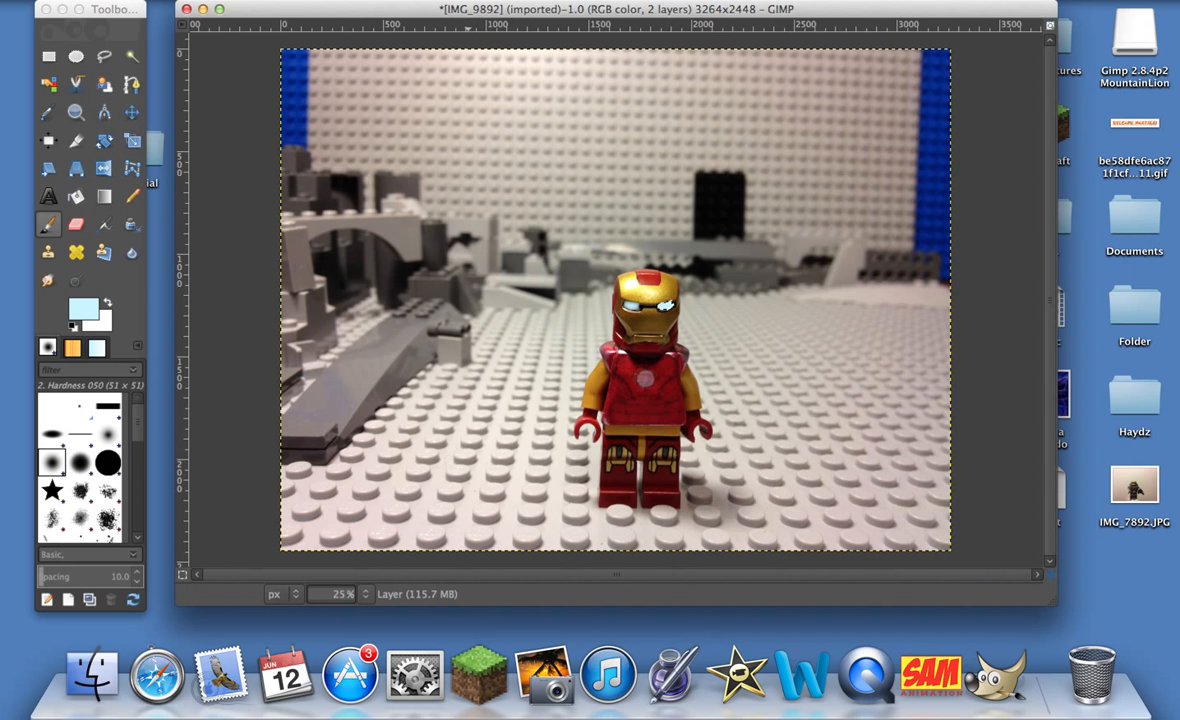
Apply a Gaussian Blur of 30 px horizontally and vertically with the RLE method to the painted right-hand eye.
click(462, 2)
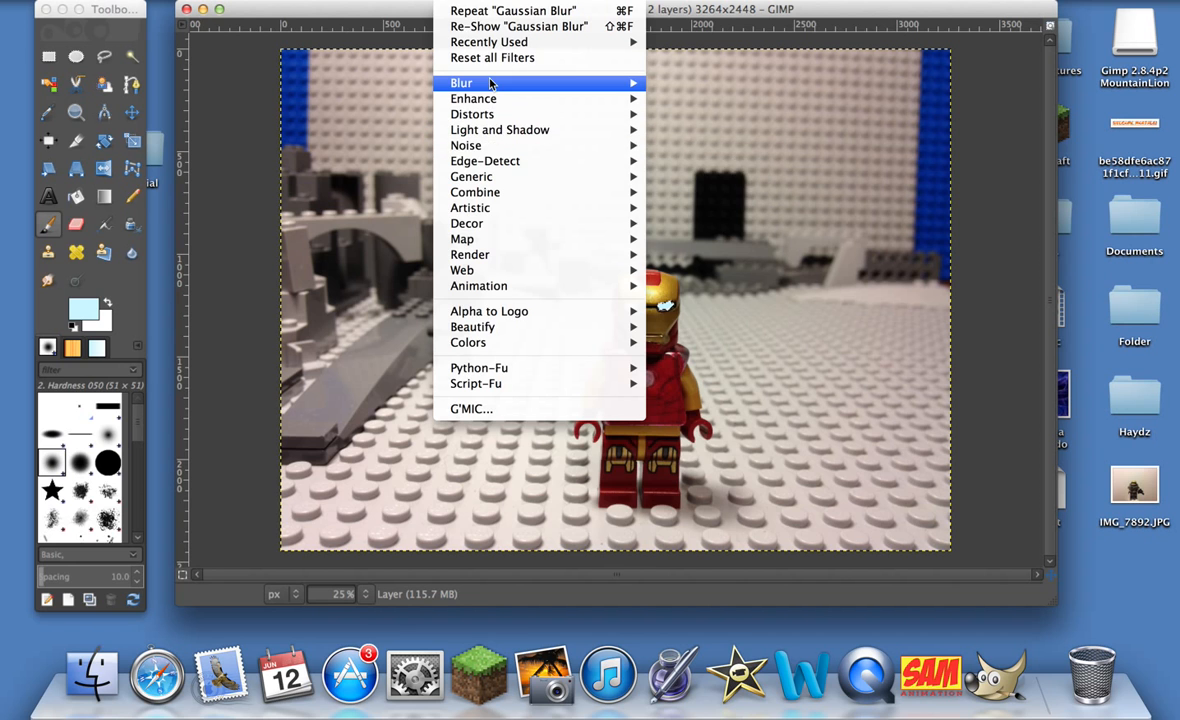
mouse_move(488, 87)
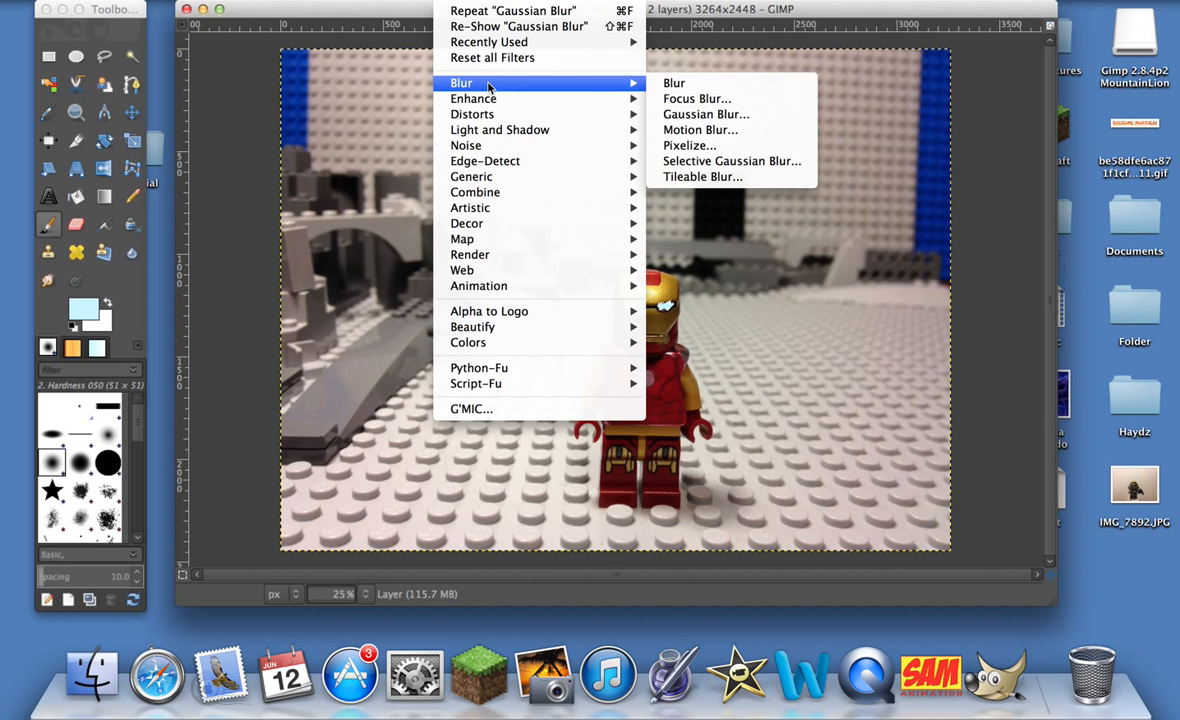
click(694, 116)
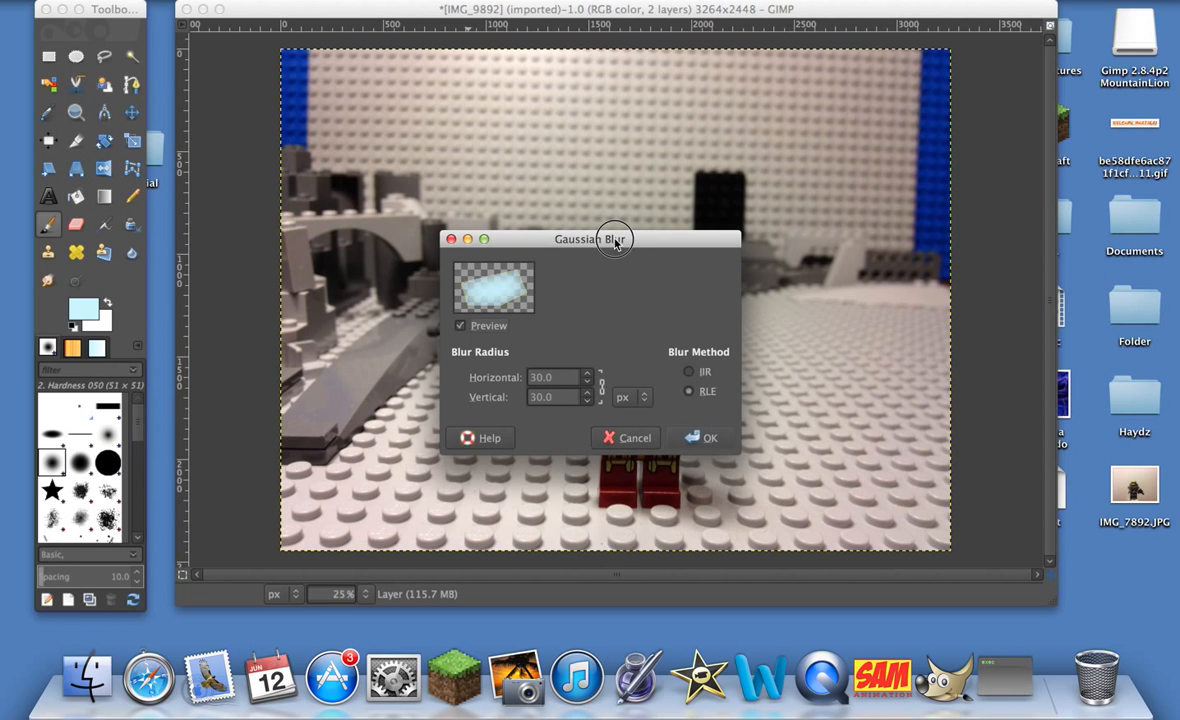
drag(612, 238, 729, 70)
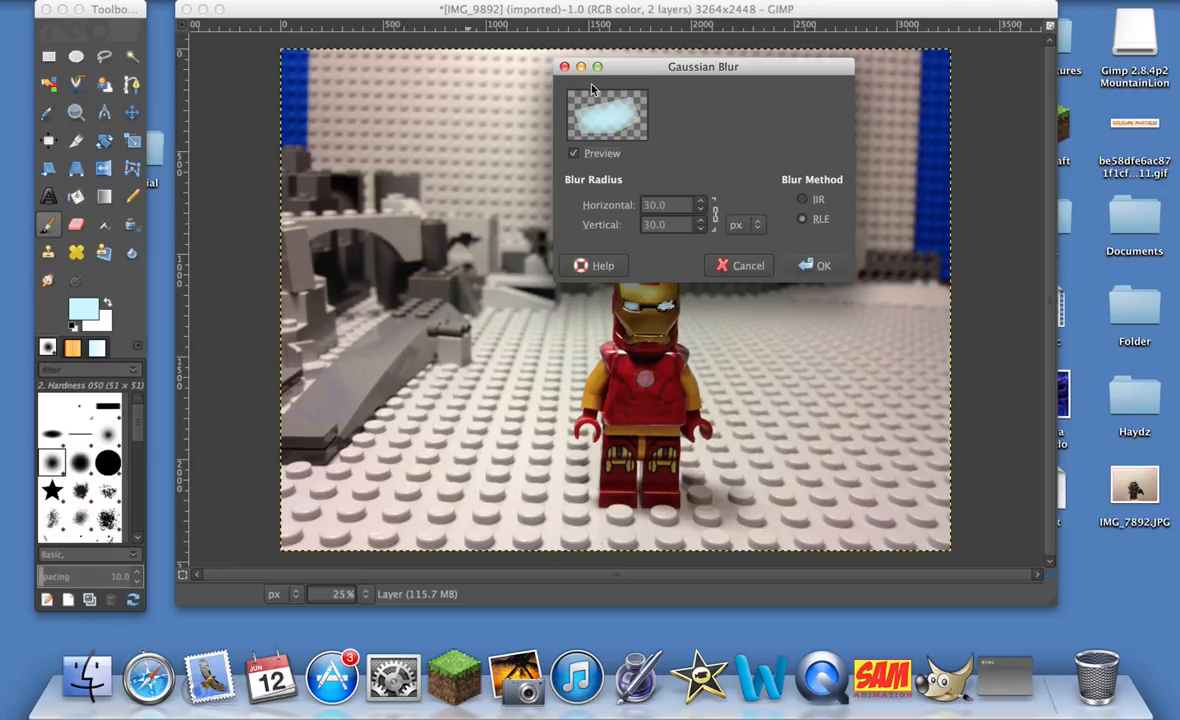
click(802, 267)
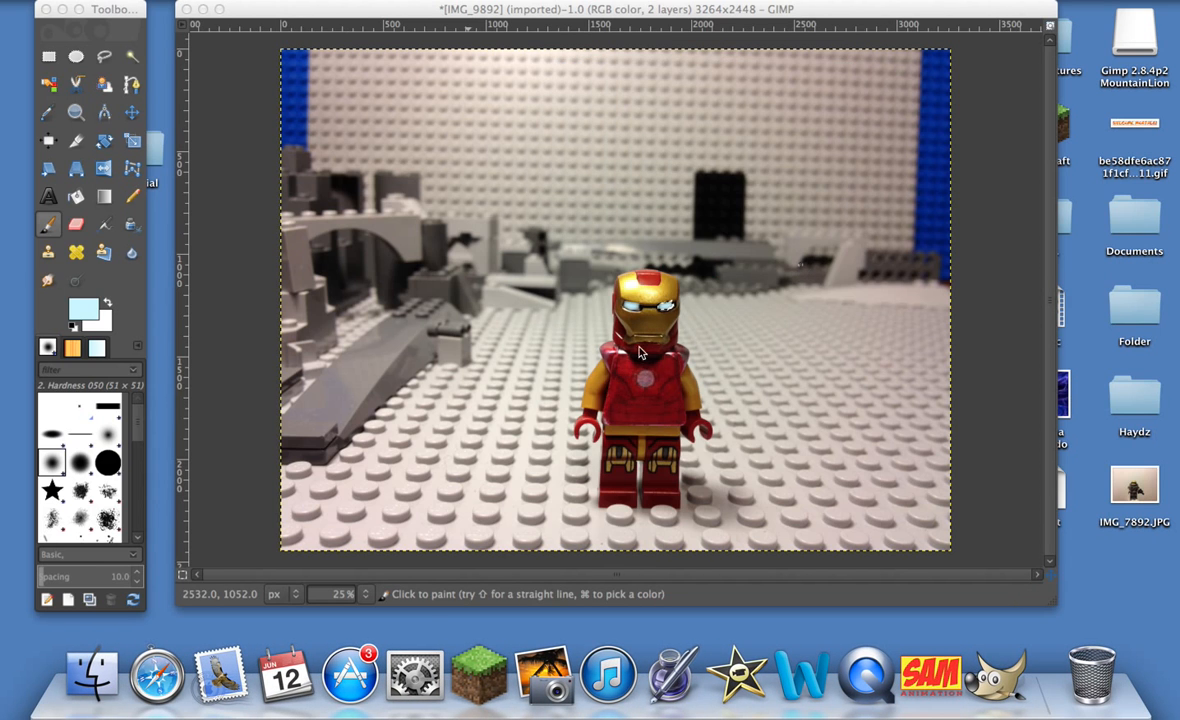
Deselect the right-hand eye.
click(278, 14)
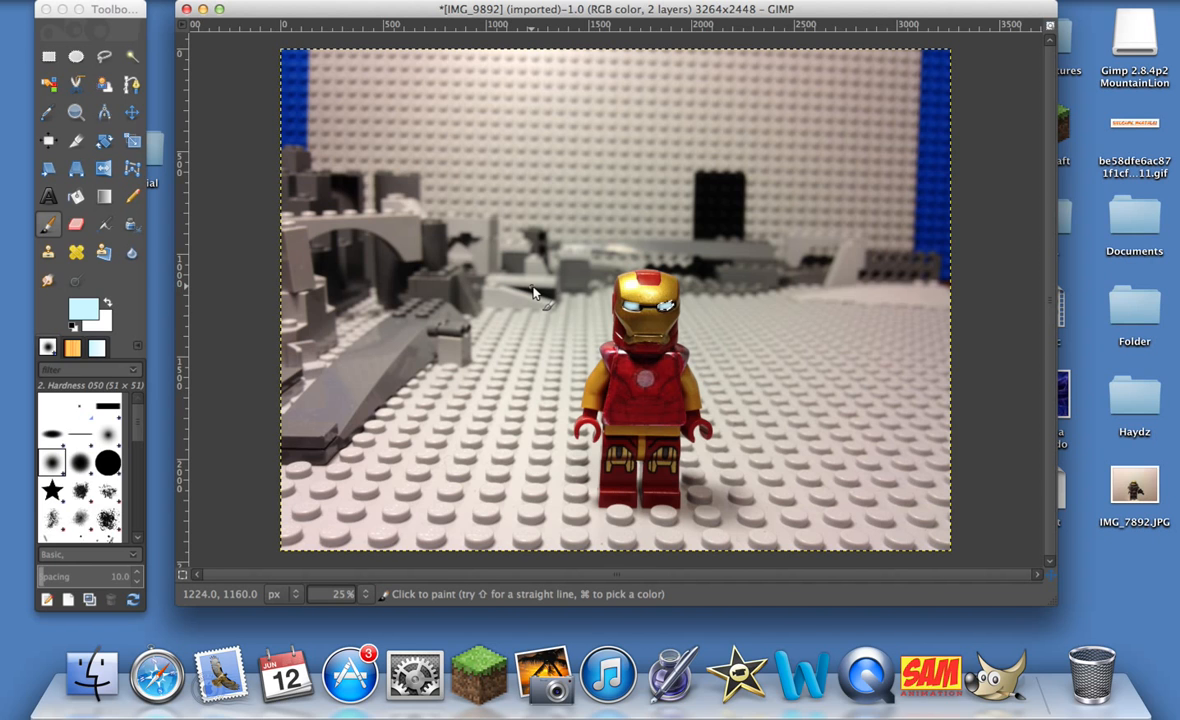
click(180, 1)
click(191, 29)
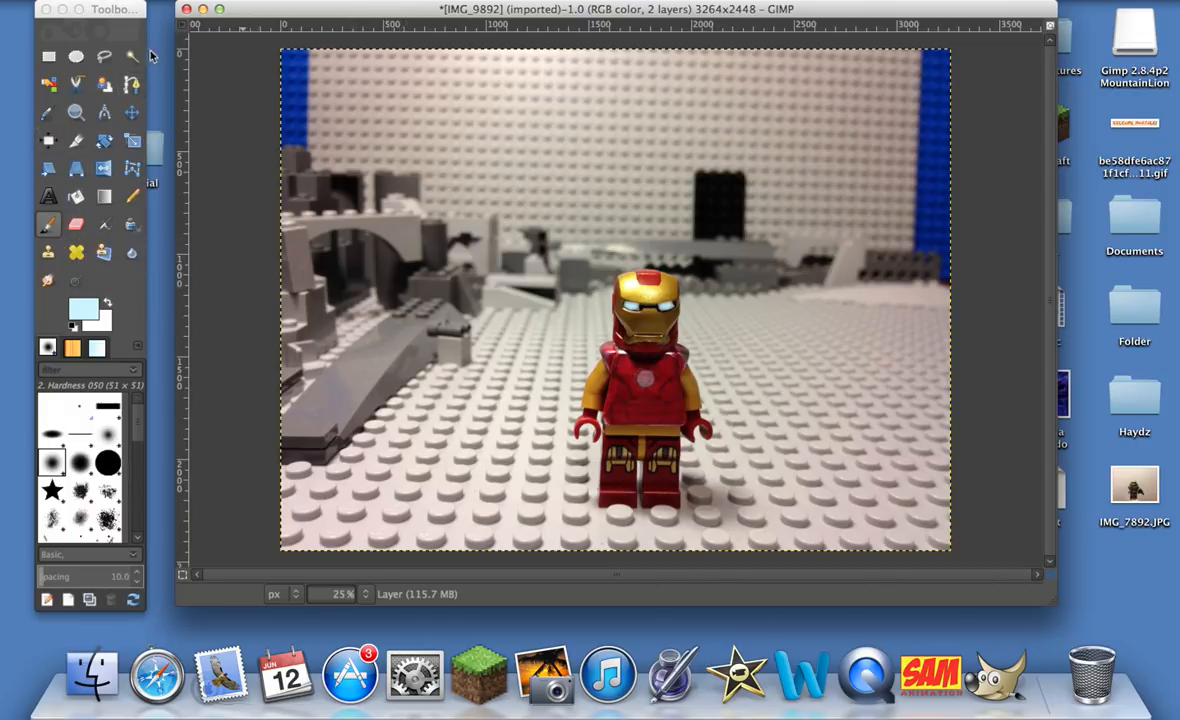
Try outlining the round light on the minifigure's chest with Free Select.
click(106, 57)
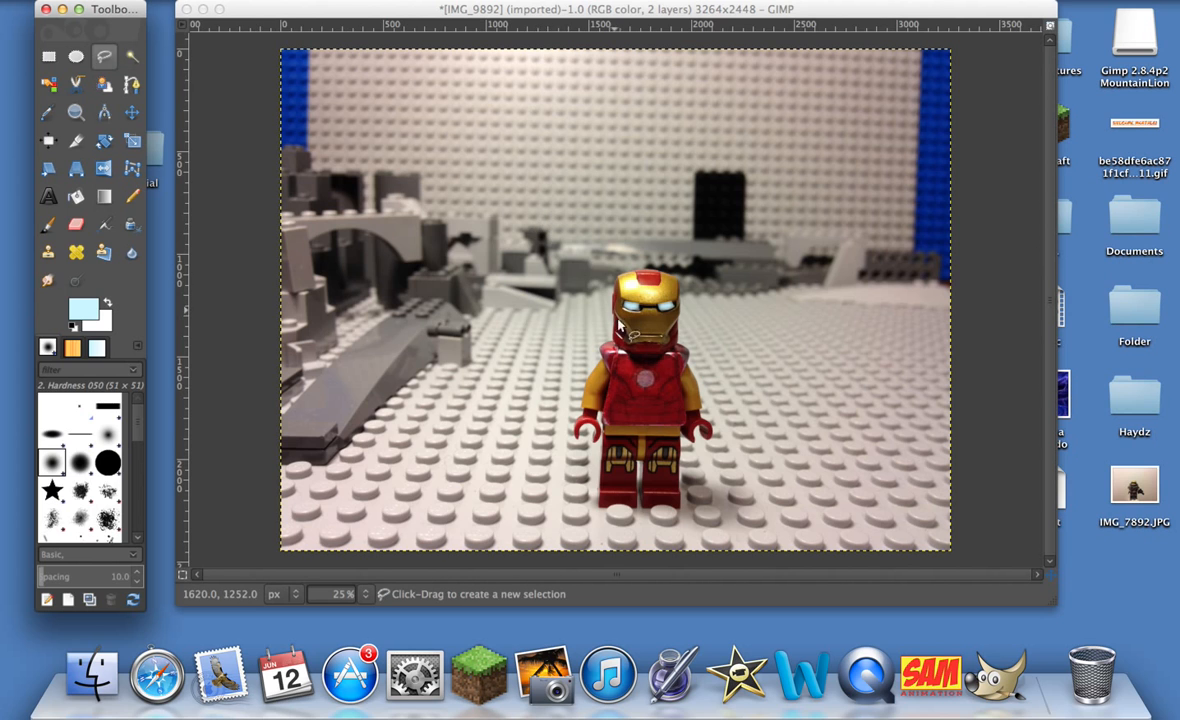
click(646, 371)
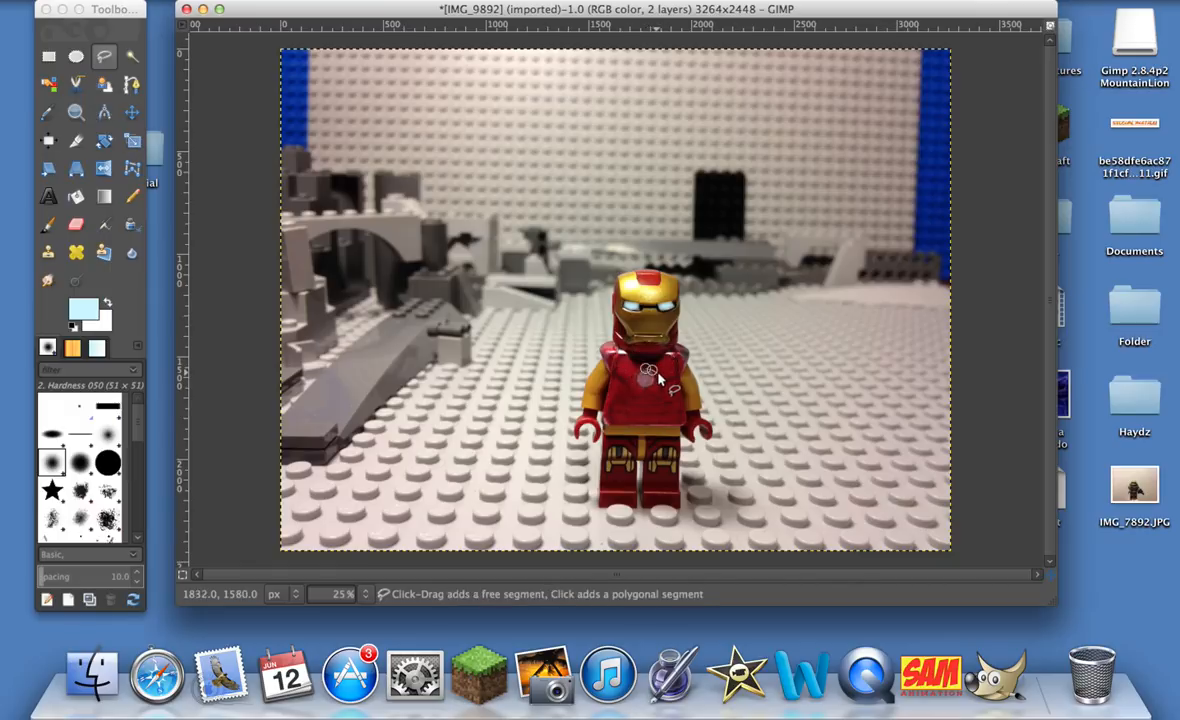
click(657, 373)
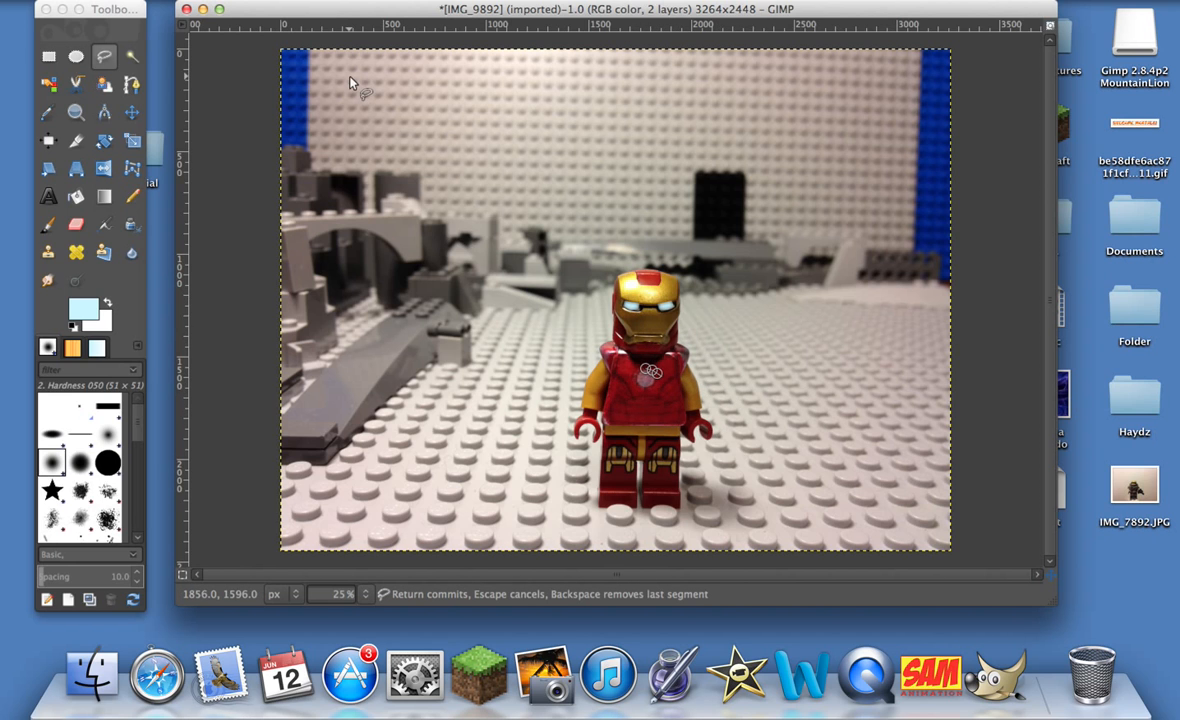
Undo the deselection of the eye and the last Gaussian Blur.
click(140, 2)
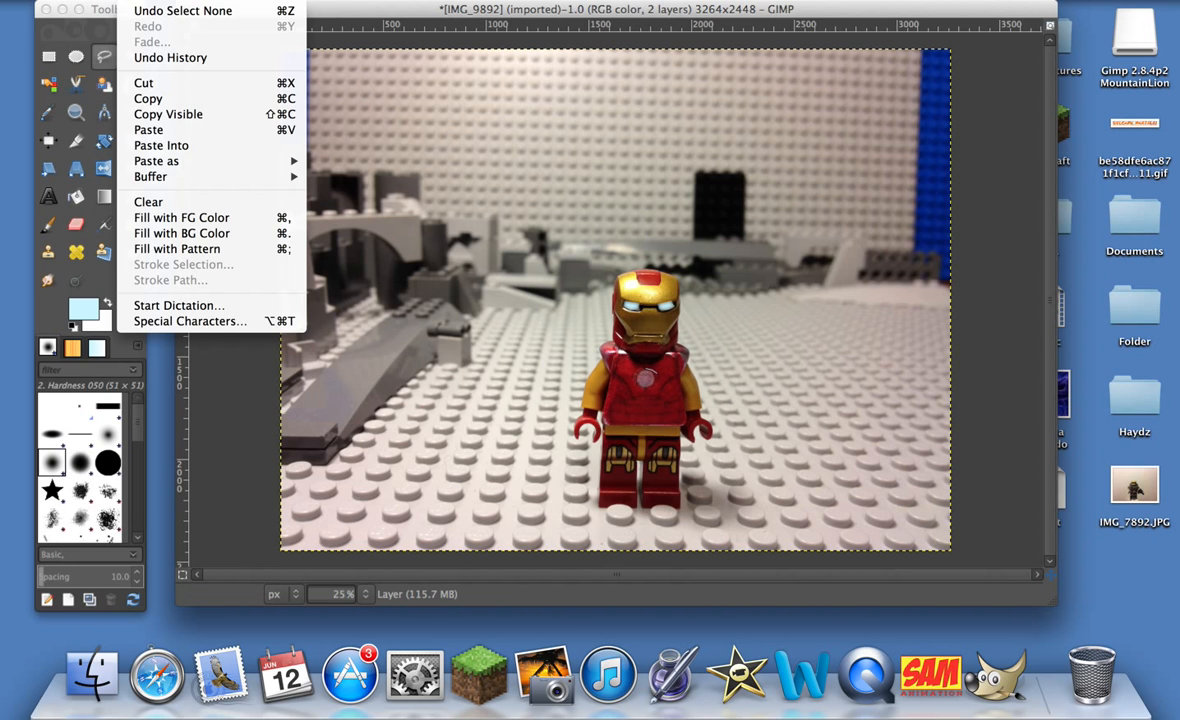
click(155, 12)
click(140, 2)
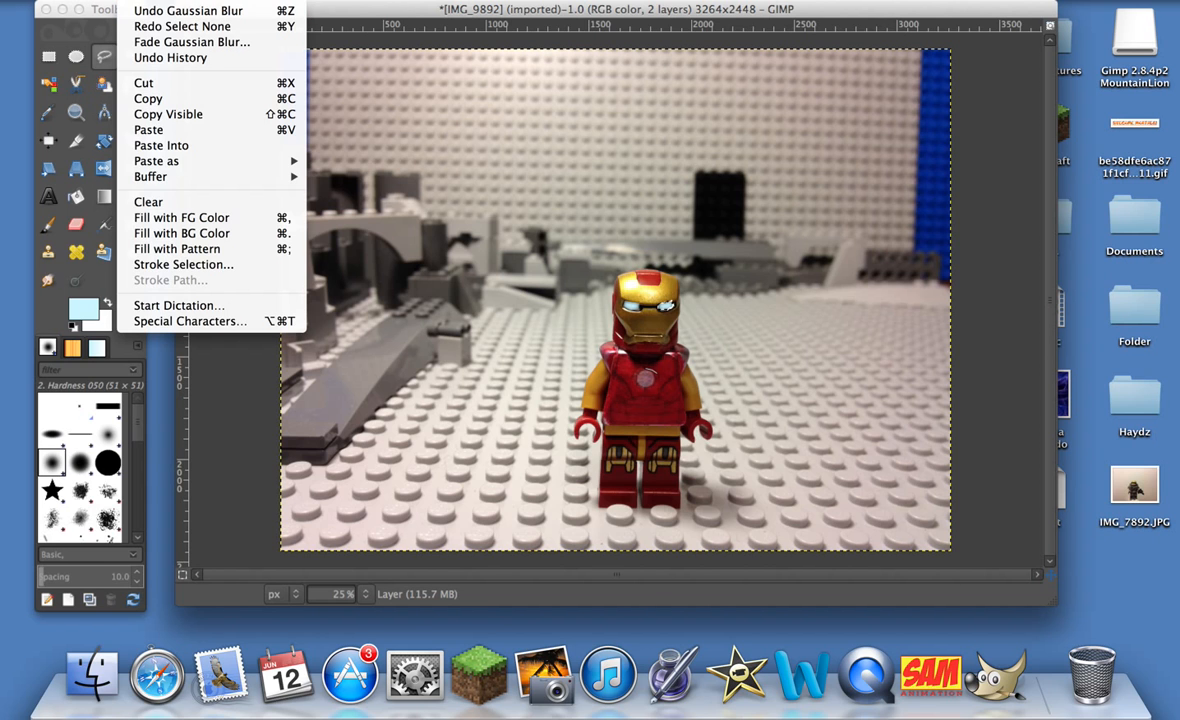
click(188, 10)
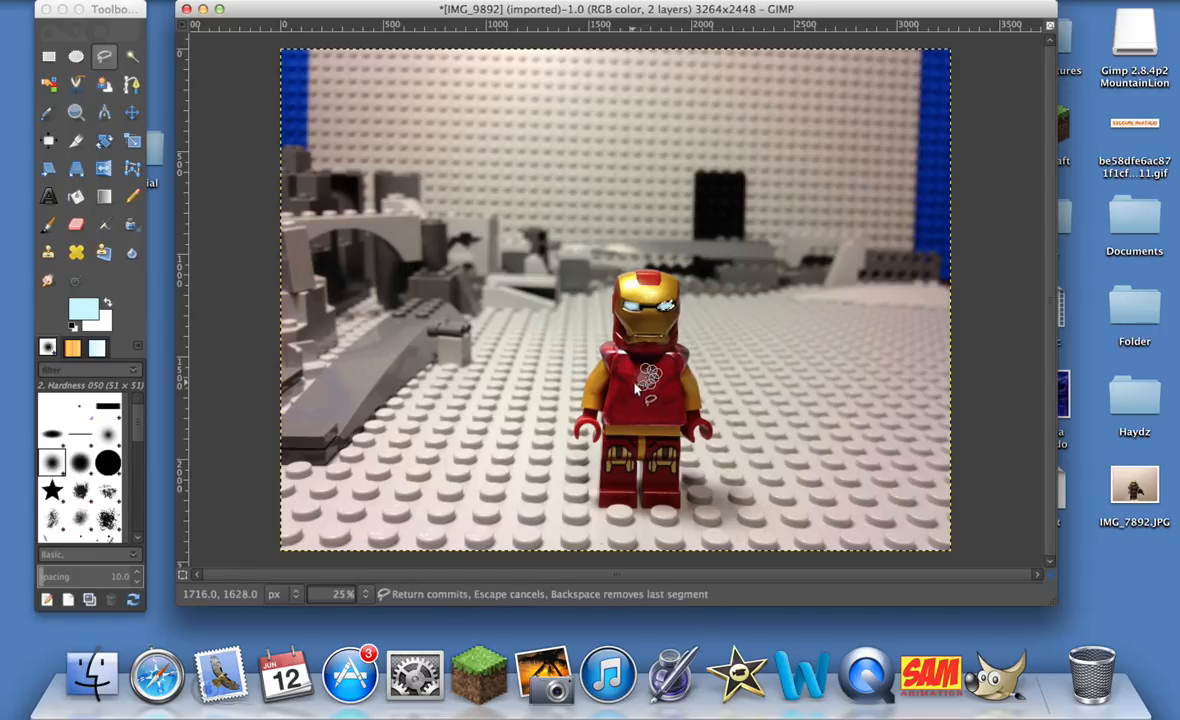
Try closing a Free Select outline around the chest light, and undo that selection.
drag(637, 385, 639, 380)
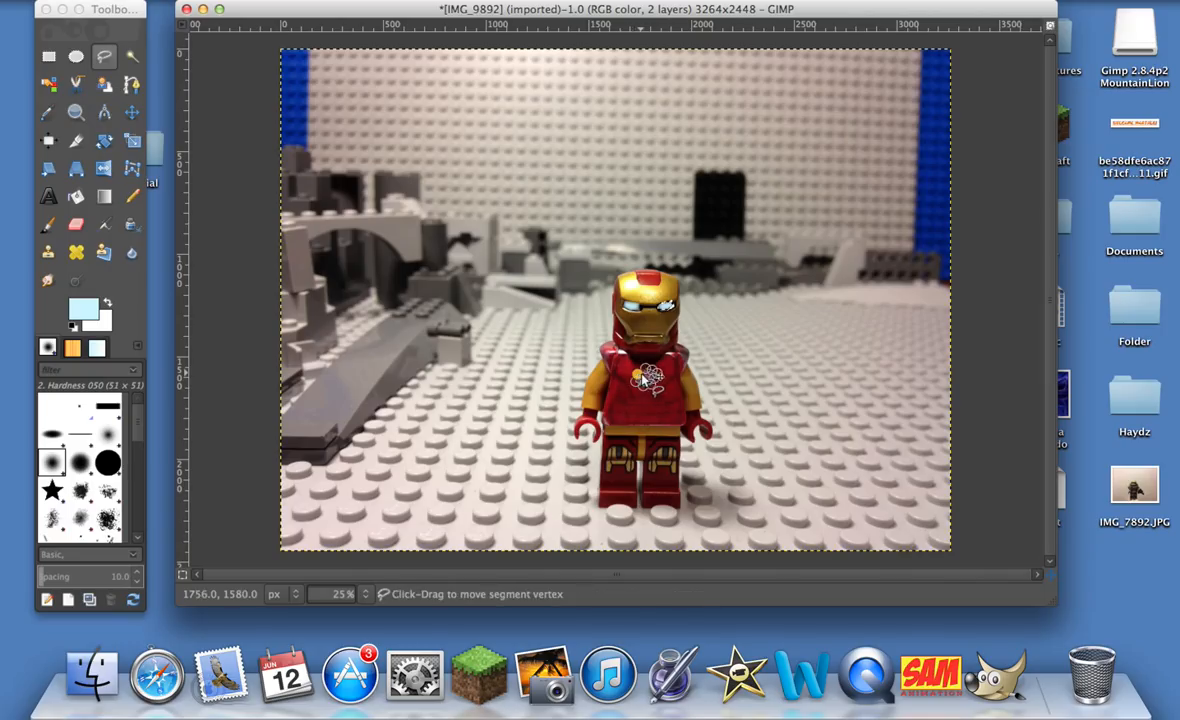
click(640, 381)
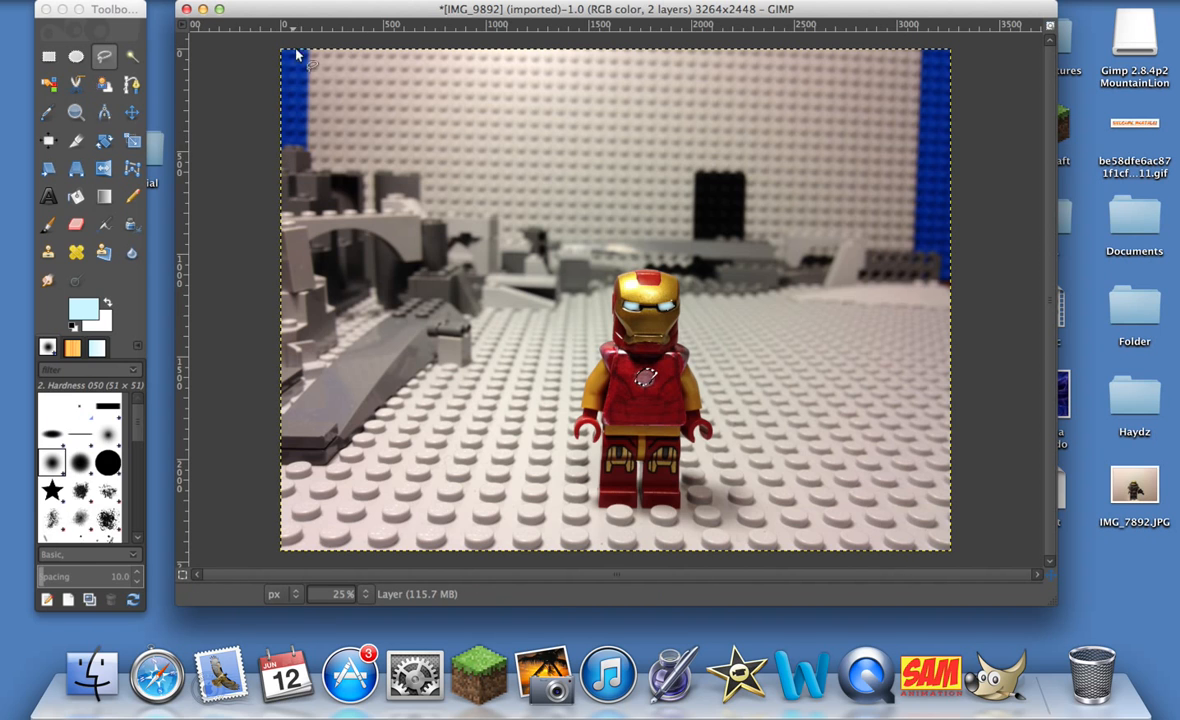
click(140, 1)
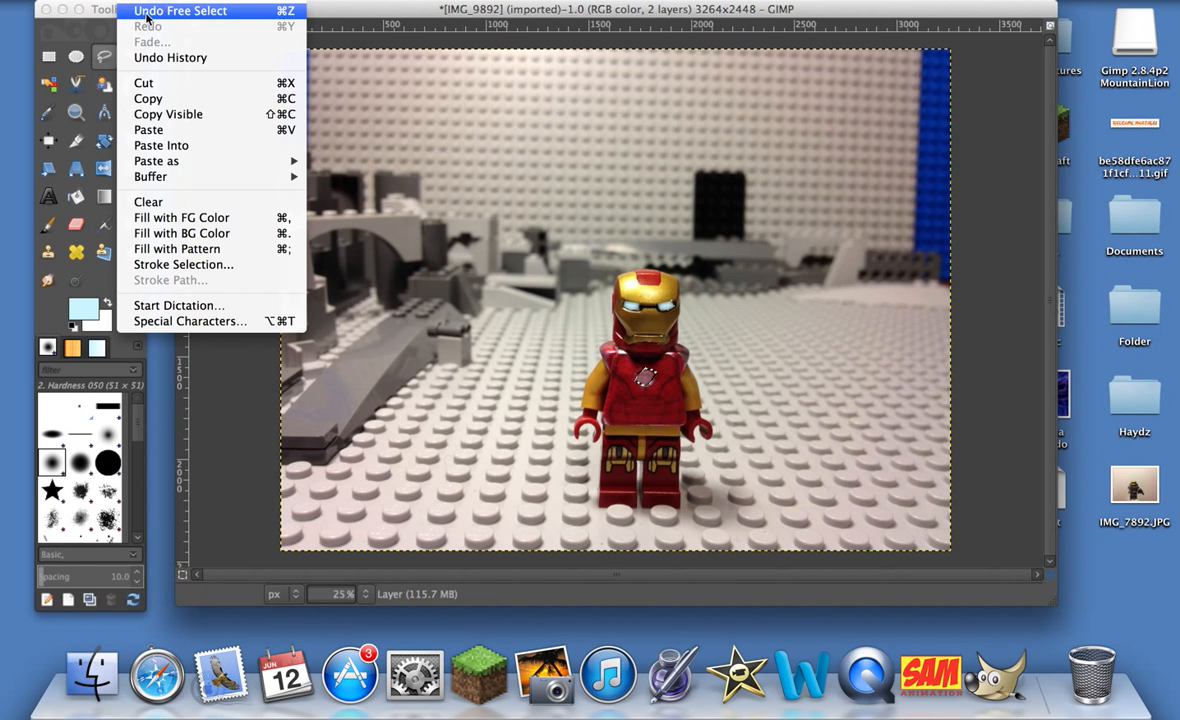
click(180, 11)
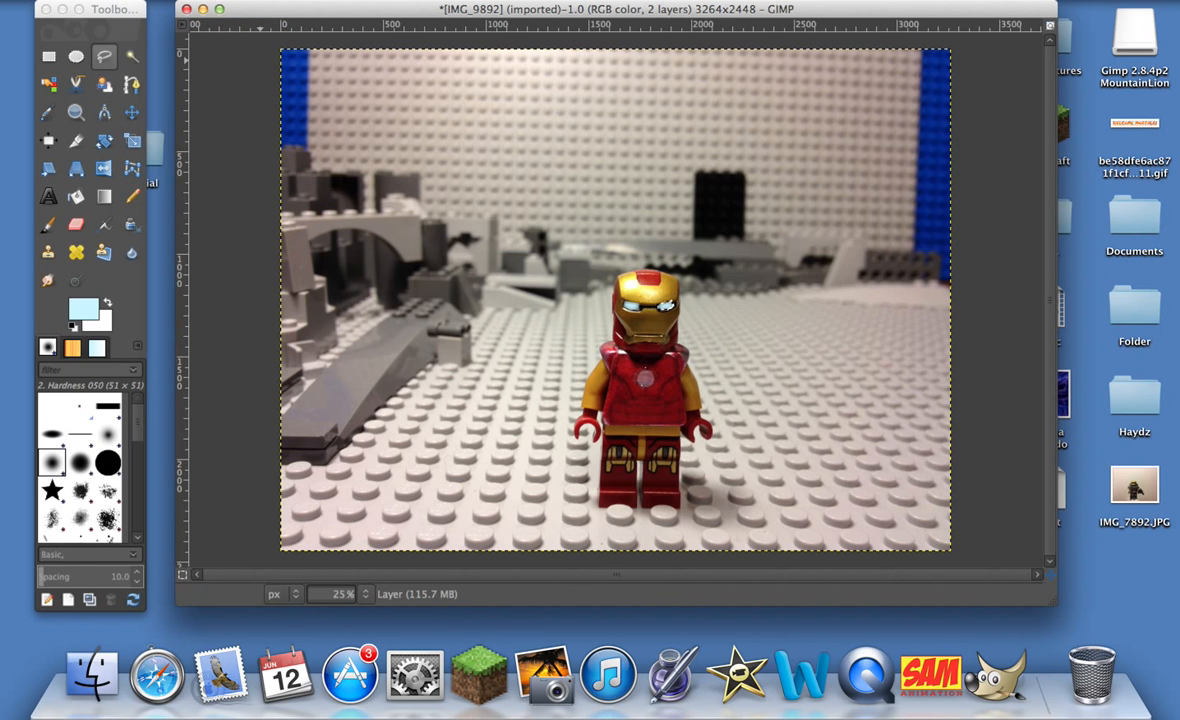
Select the round chest light with a closed Free Select outline that follows its edge.
click(646, 369)
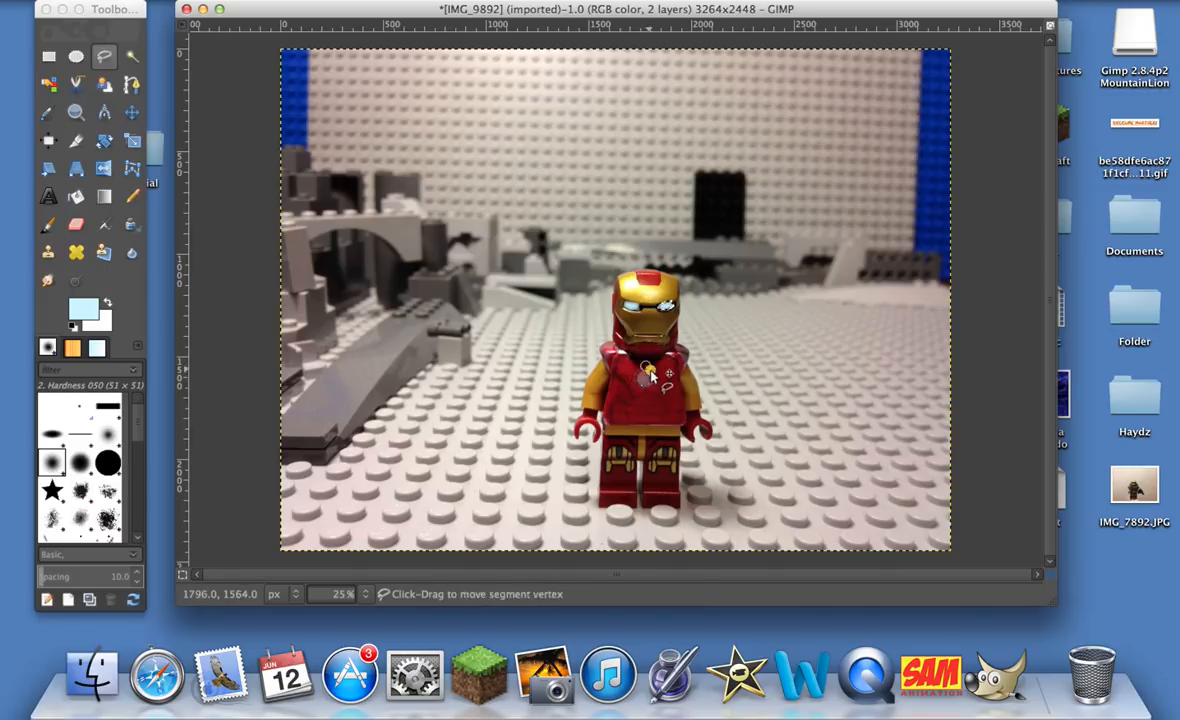
click(653, 376)
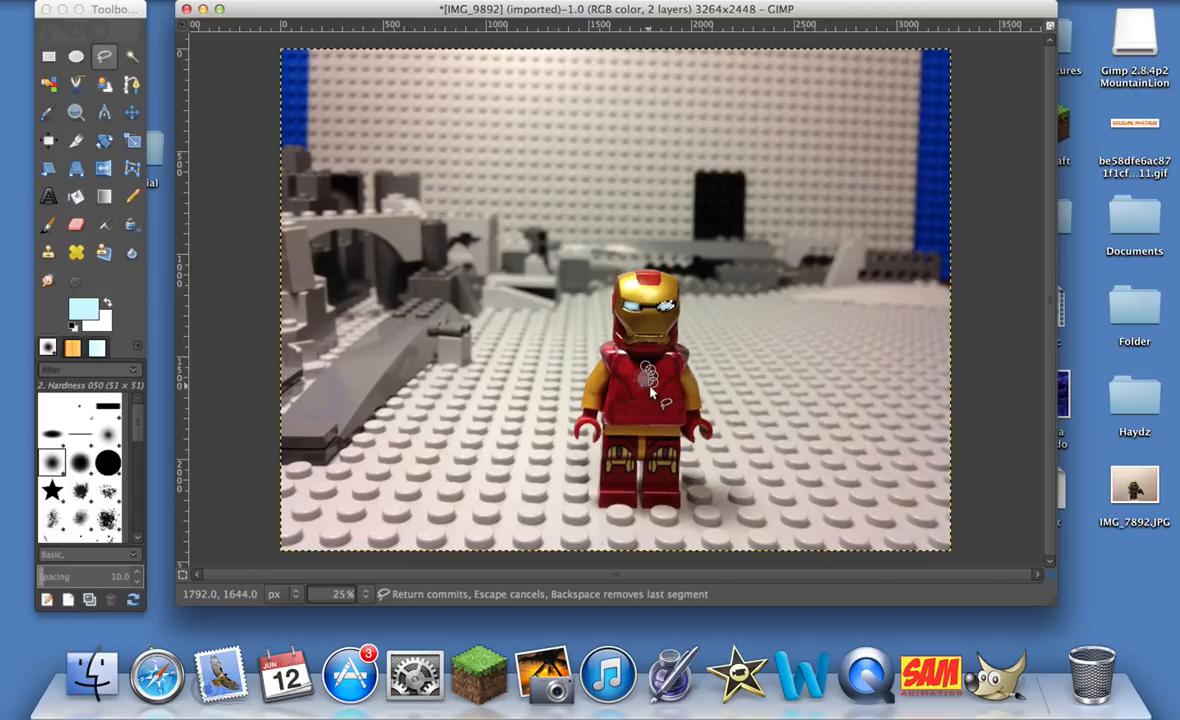
click(647, 386)
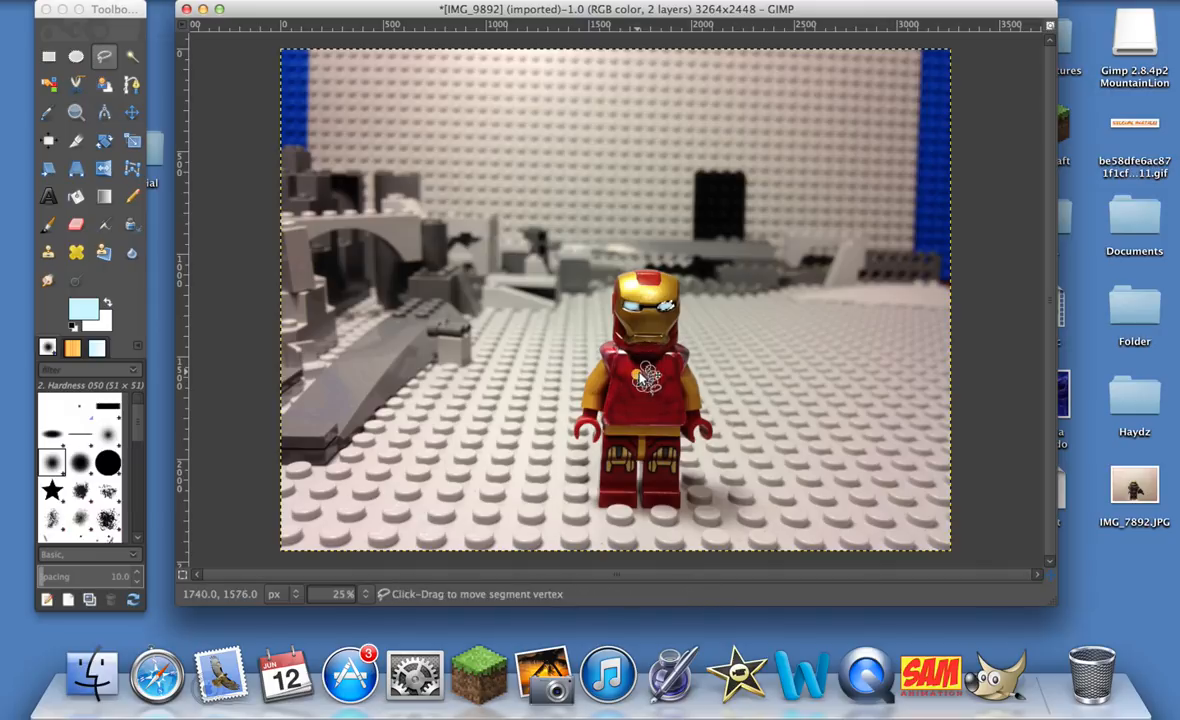
click(644, 374)
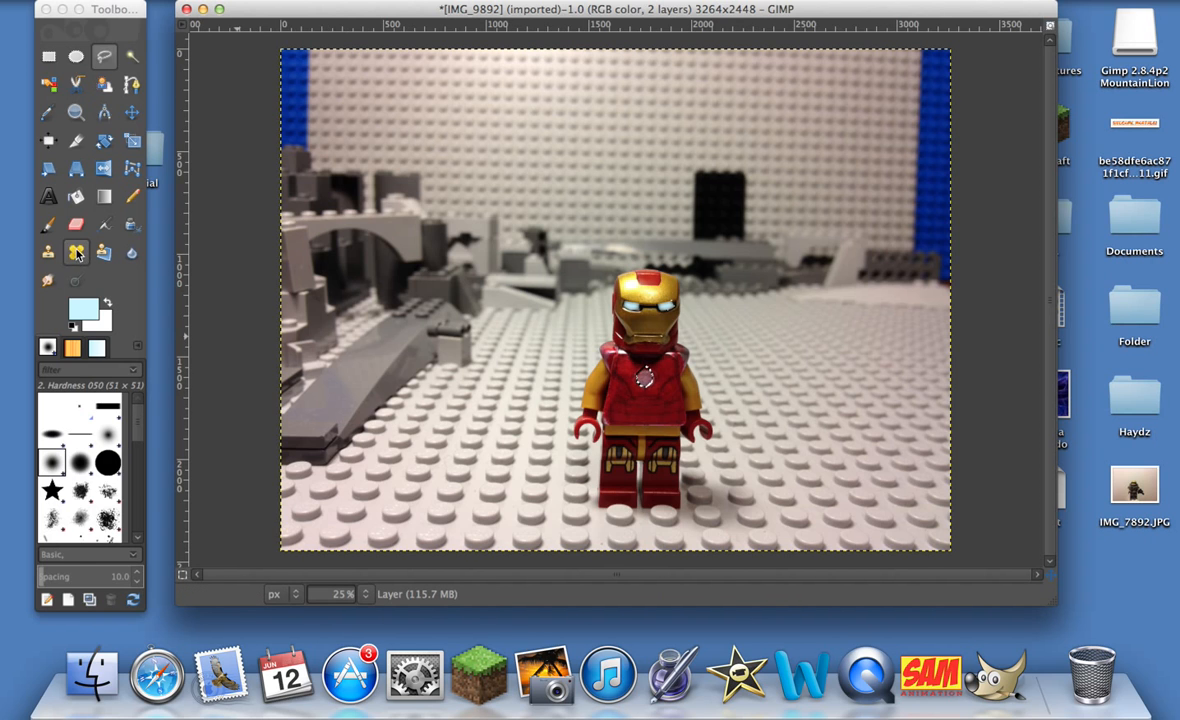
Fill the selected chest light with light-blue Paintbrush strokes.
click(48, 226)
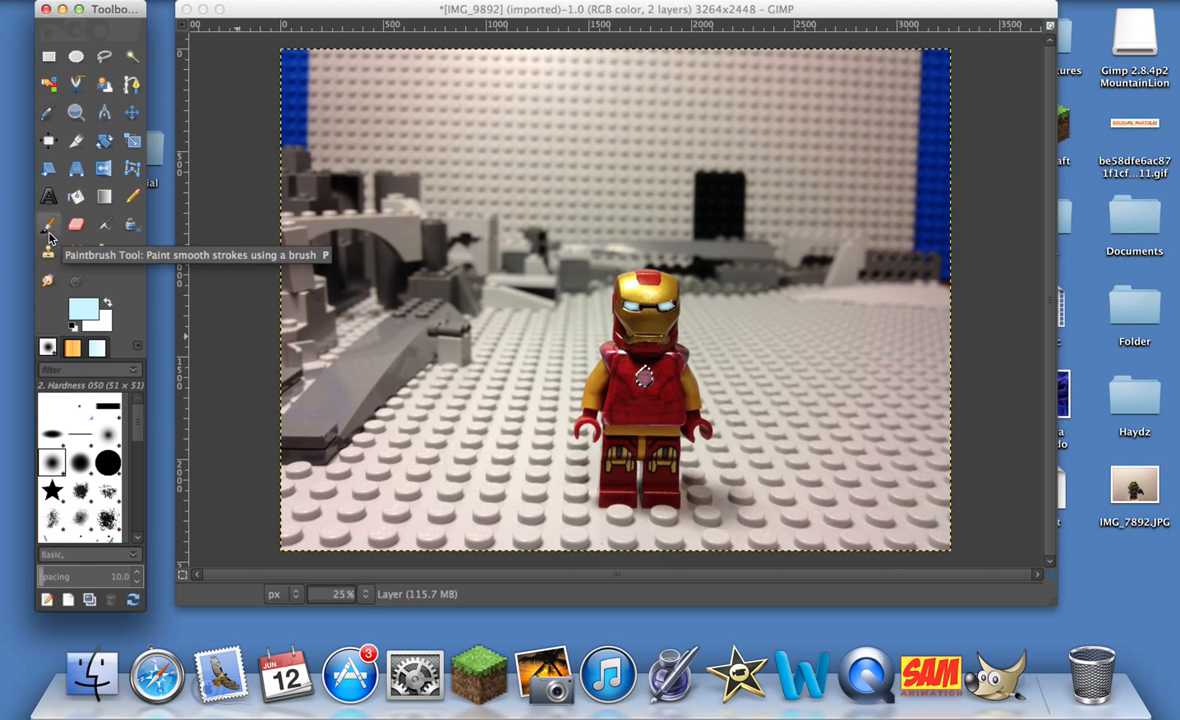
click(645, 378)
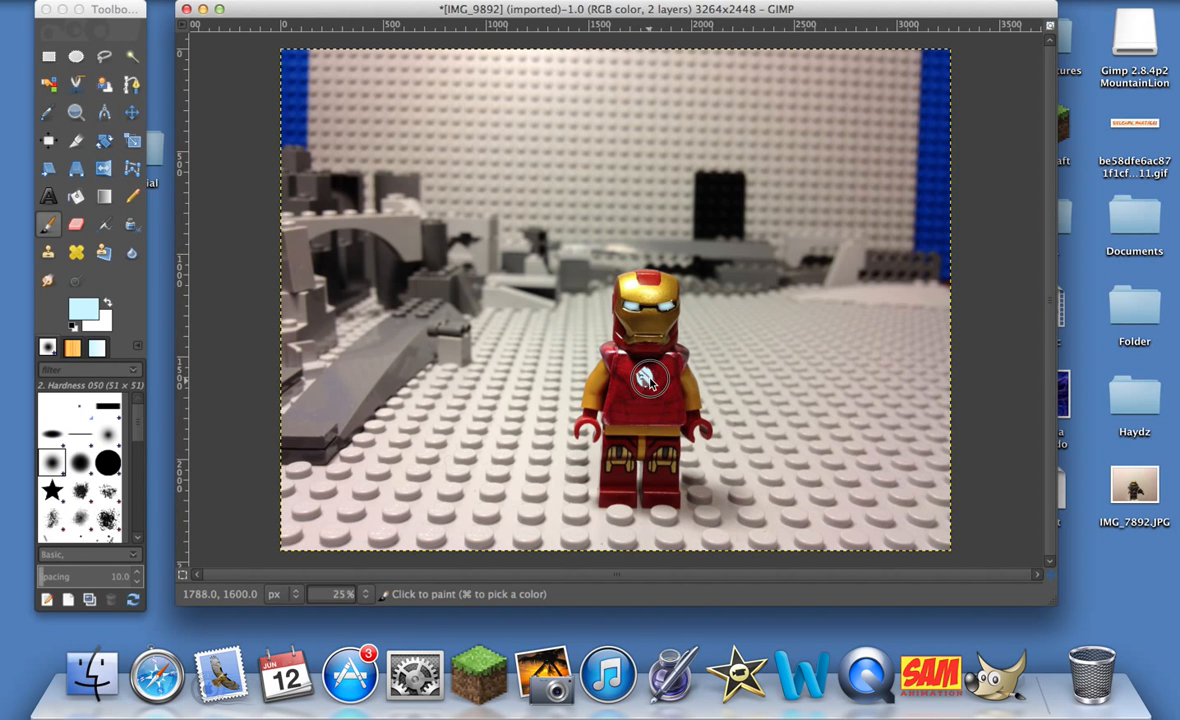
mouse_move(648, 398)
mouse_down()
mouse_move(646, 374)
mouse_move(639, 382)
mouse_move(654, 367)
mouse_move(648, 405)
mouse_move(634, 376)
mouse_up()
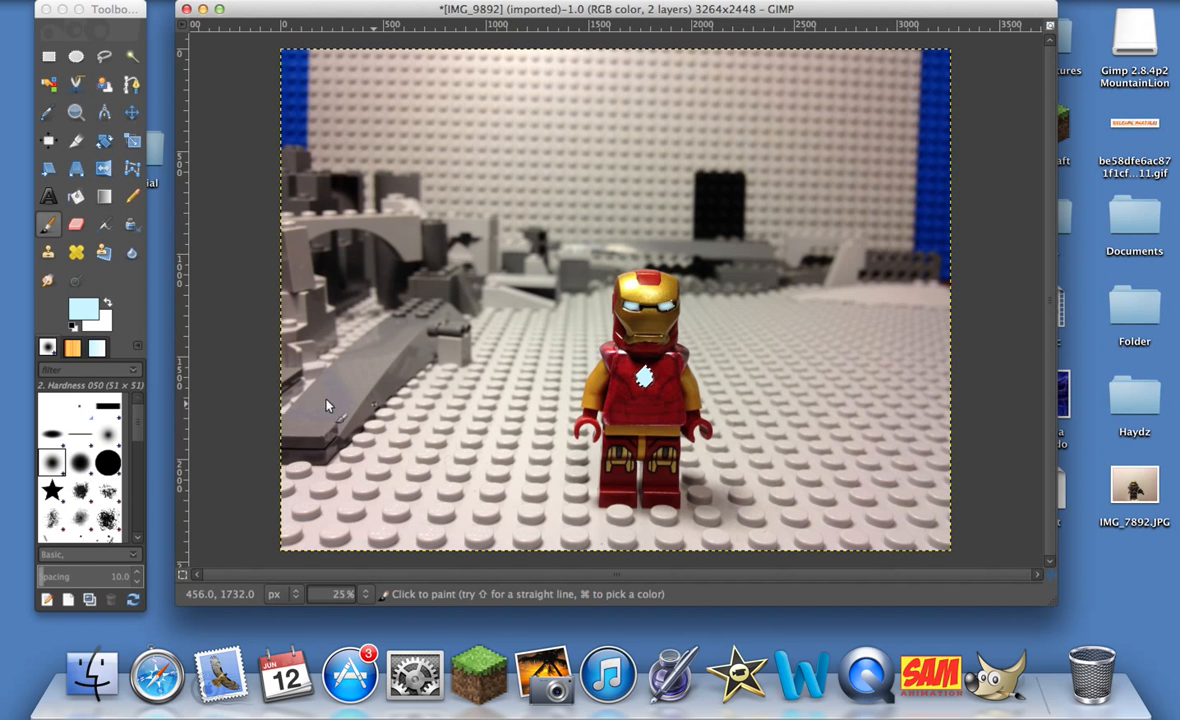
Trim the edges of the light-blue chest paint with the Eraser.
click(108, 224)
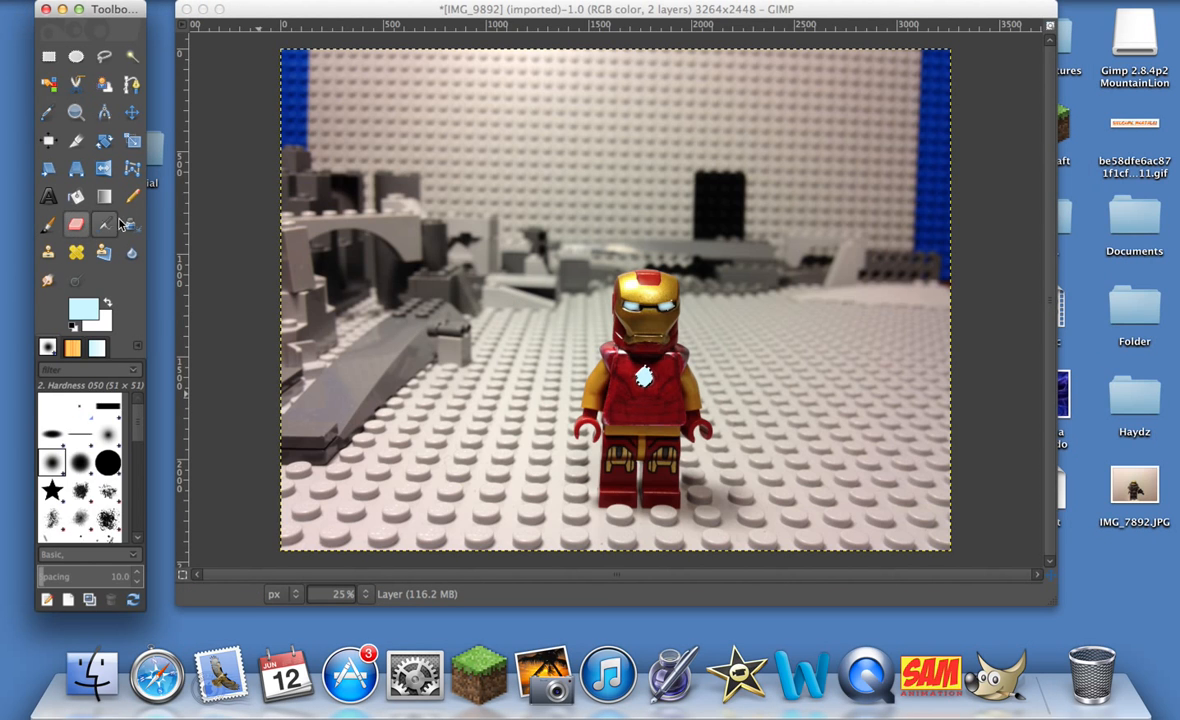
click(635, 360)
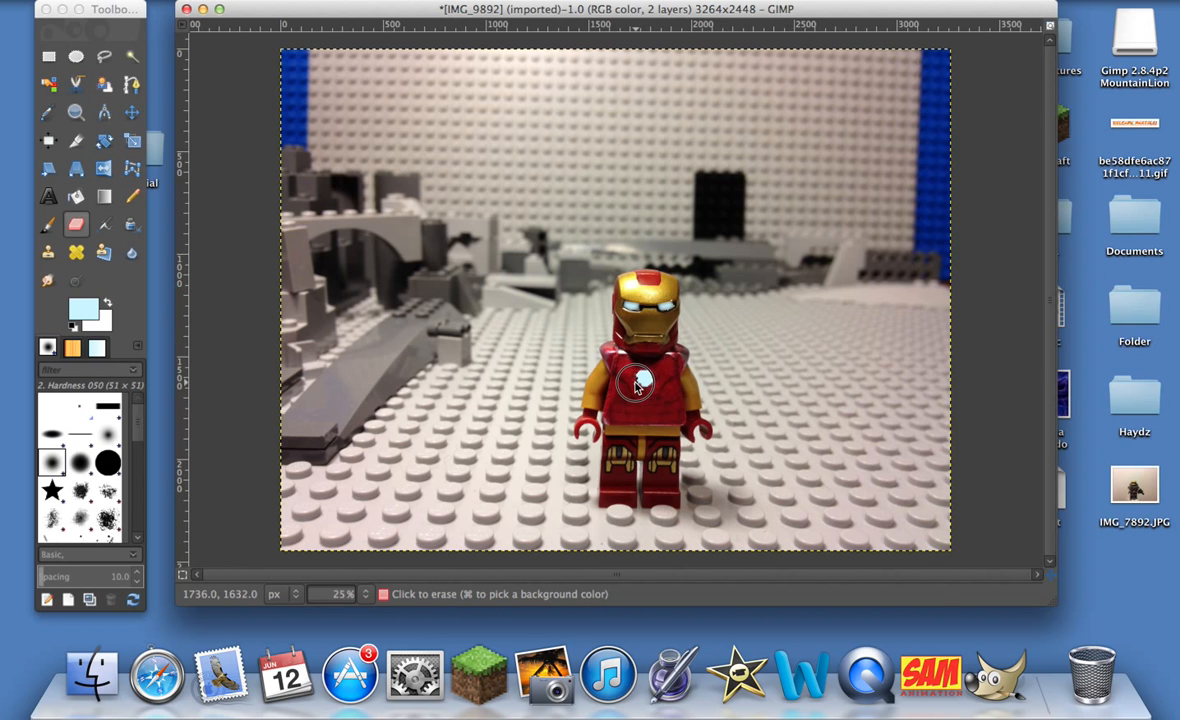
click(638, 380)
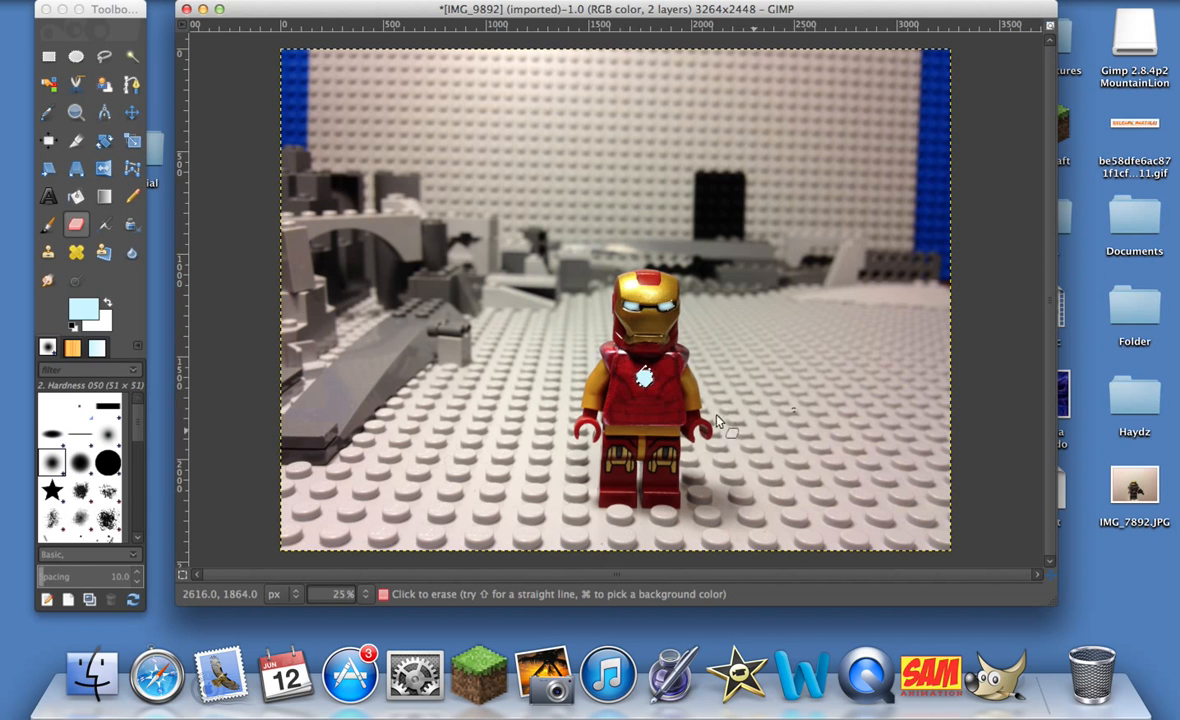
Start a Gaussian Blur on the light-blue chest paint and lower its linked horizontal and vertical radius to 10 px.
click(460, 0)
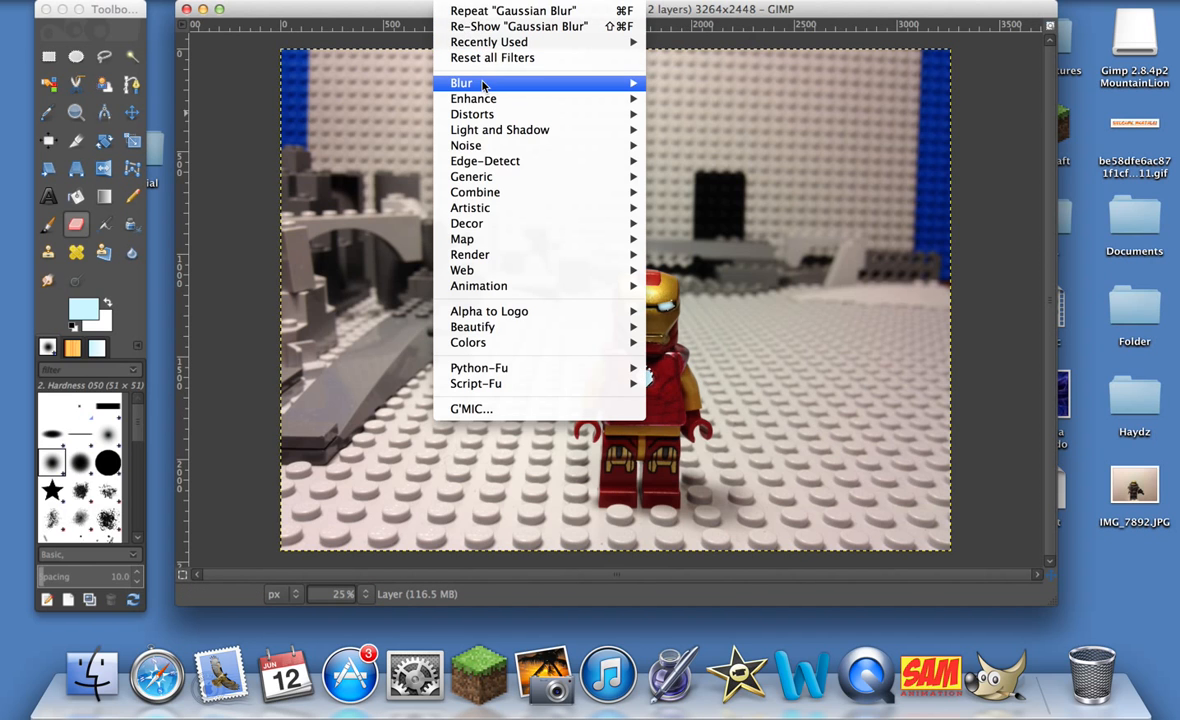
mouse_move(482, 84)
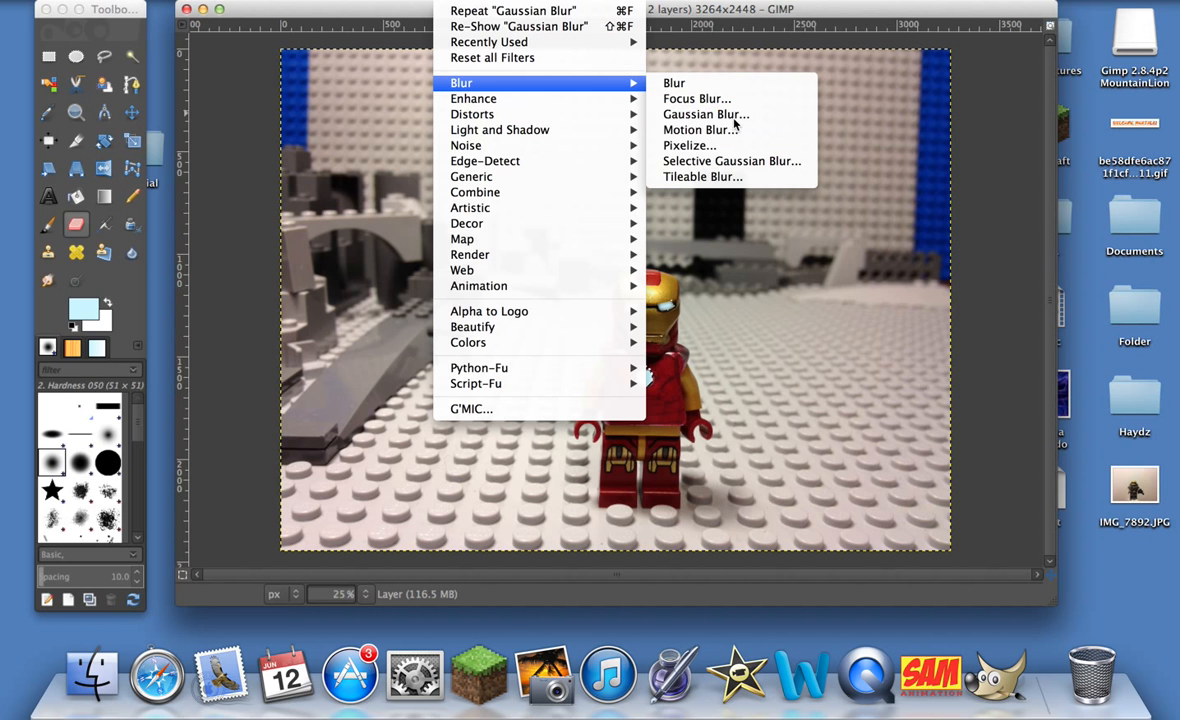
click(734, 118)
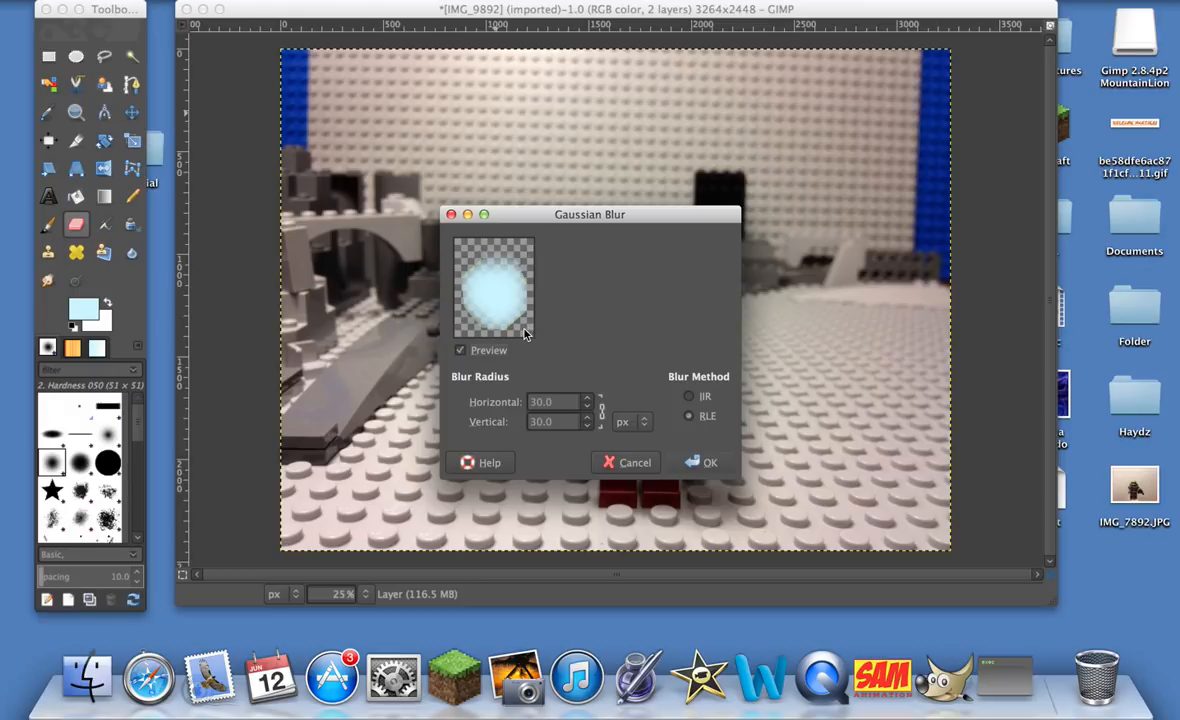
click(587, 406)
click(587, 406)
click(587, 408)
click(587, 407)
click(587, 407)
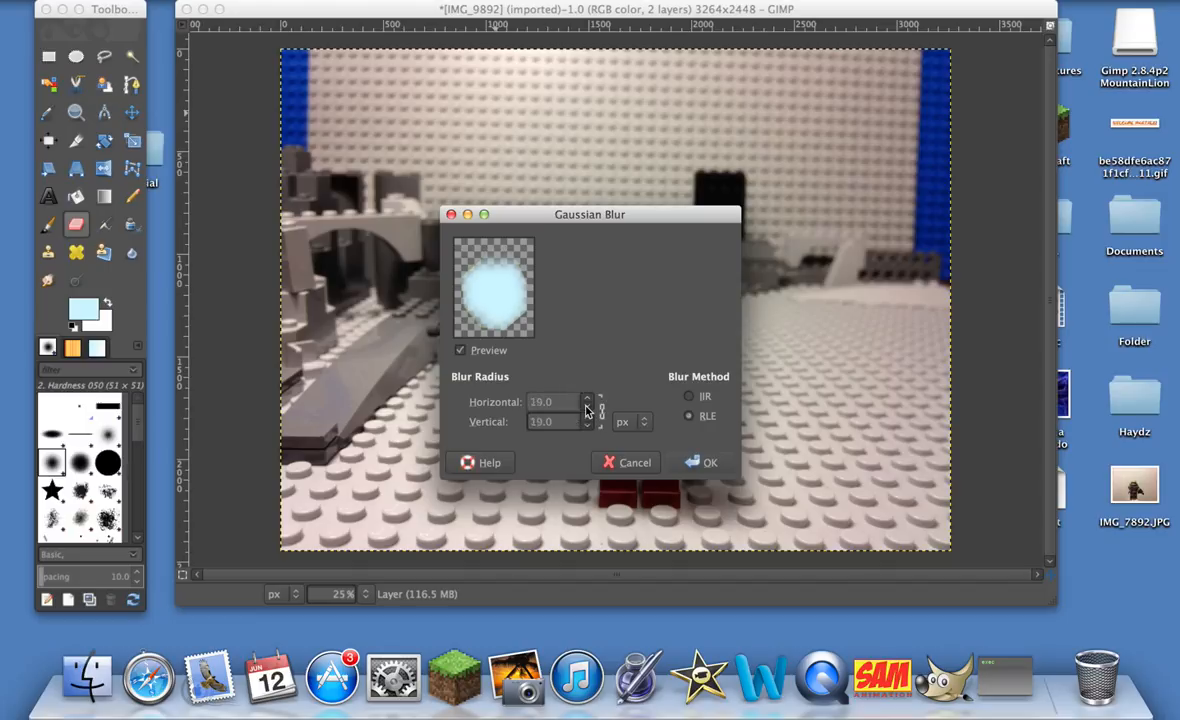
click(587, 407)
click(587, 407)
click(587, 407)
click(587, 408)
click(587, 408)
click(587, 408)
click(587, 408)
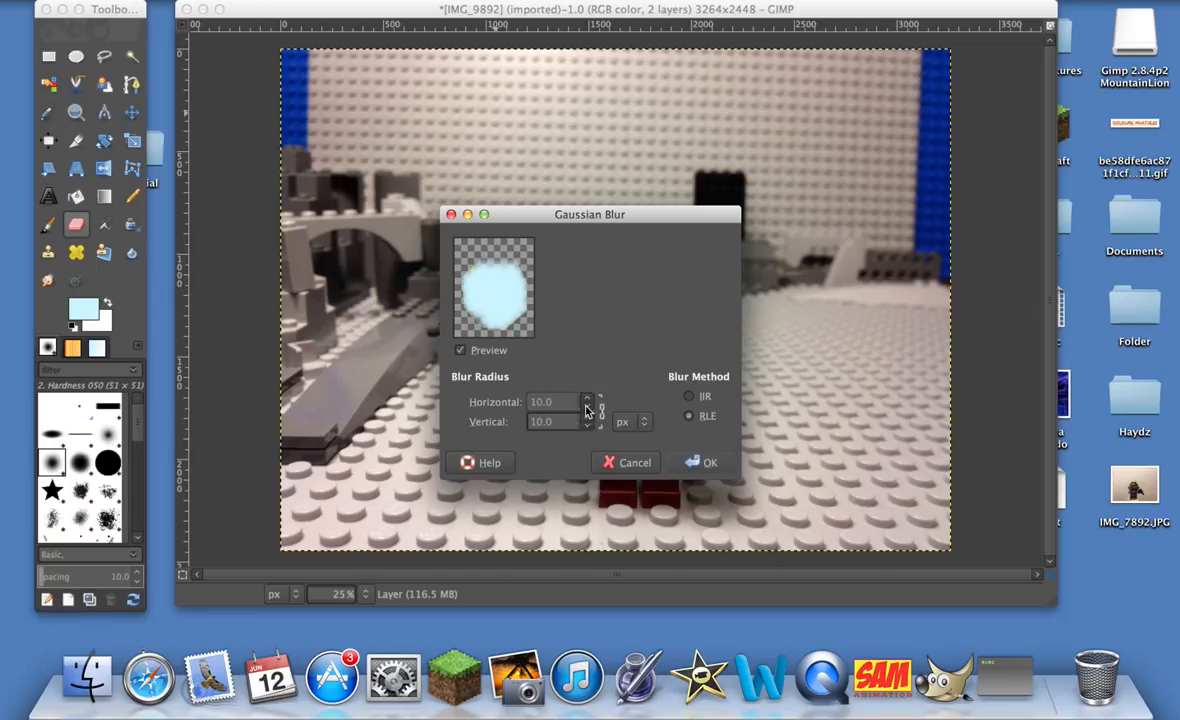
Raise the linked Gaussian Blur radius to about 26 px and apply the blur to the chest light.
click(588, 398)
click(588, 398)
click(588, 398)
click(588, 398)
click(588, 398)
click(588, 398)
click(588, 398)
click(588, 398)
click(588, 398)
click(588, 398)
click(588, 398)
click(588, 398)
click(588, 398)
click(588, 398)
click(588, 398)
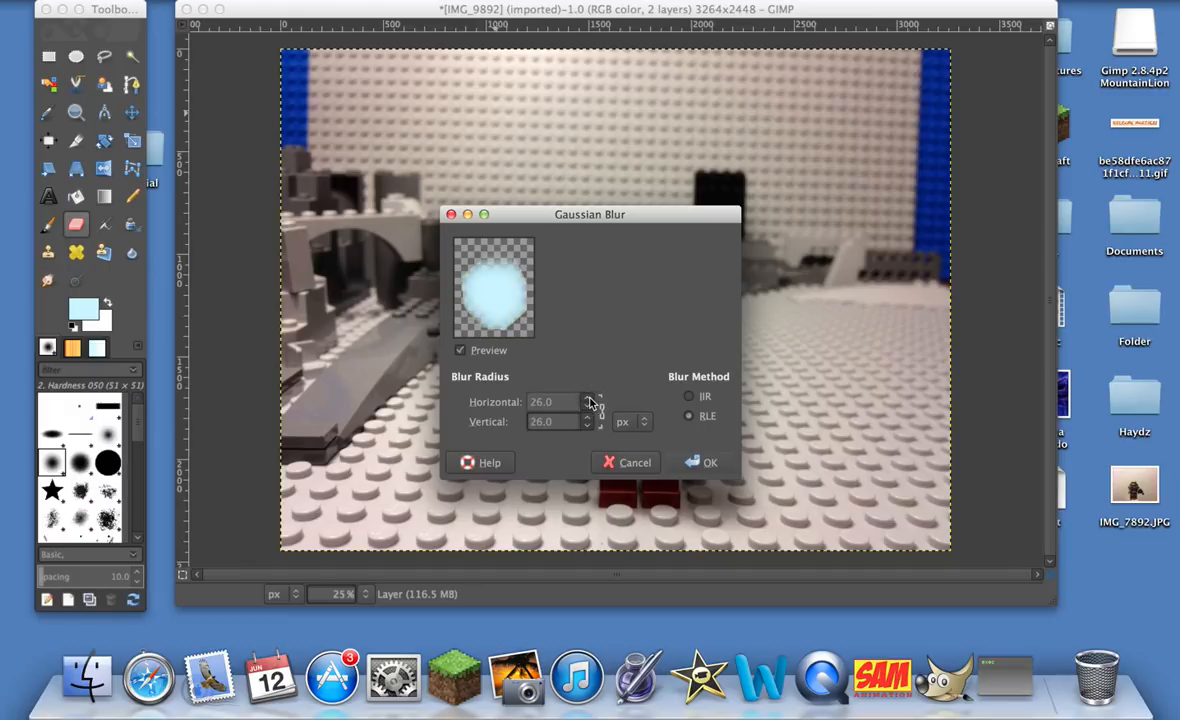
click(587, 407)
click(704, 462)
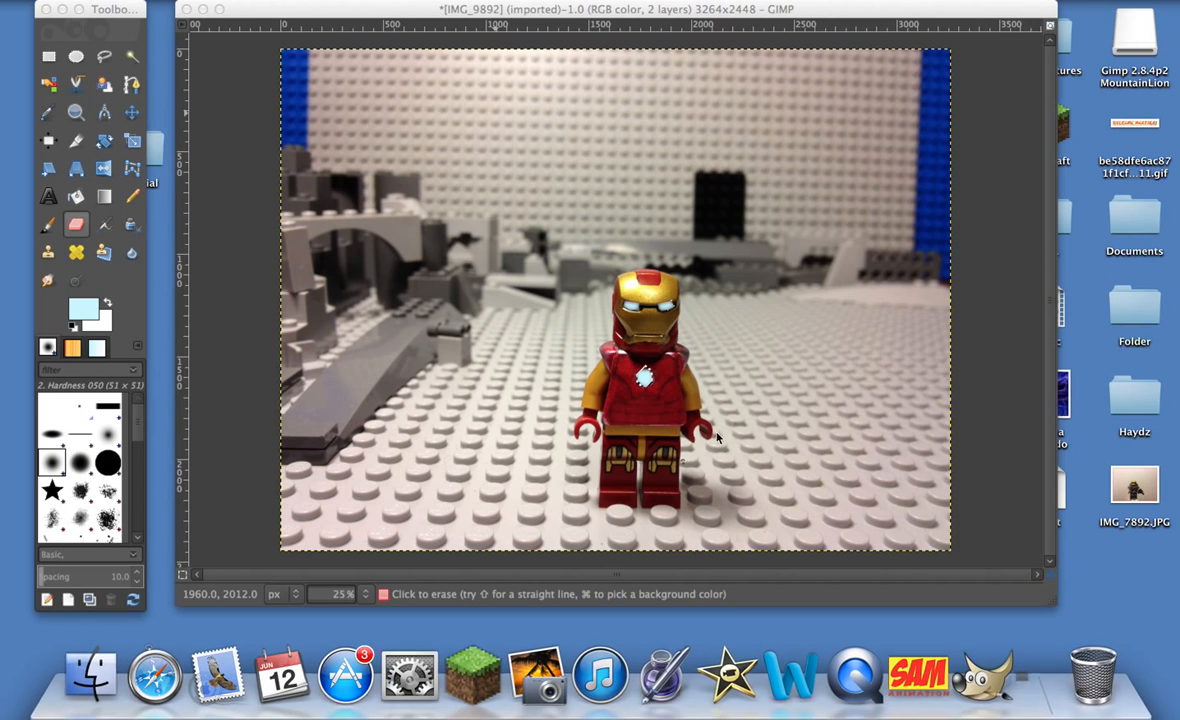
Clear the selection around the blurred chest light.
click(289, 11)
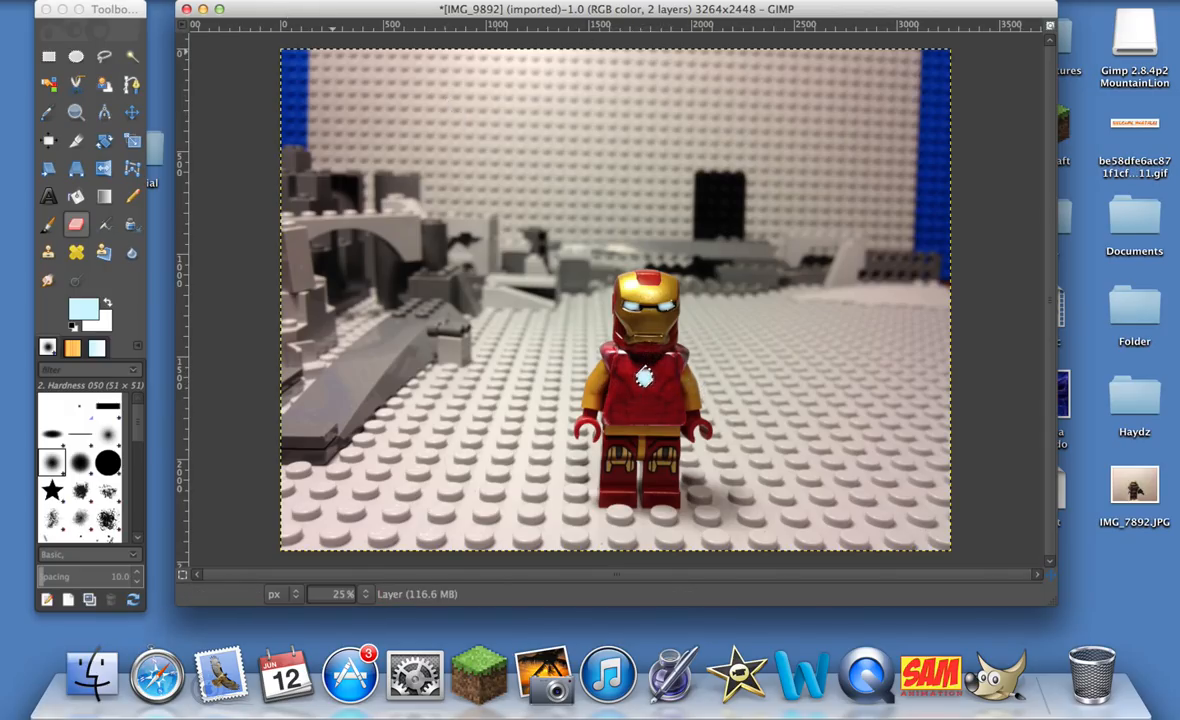
click(182, 2)
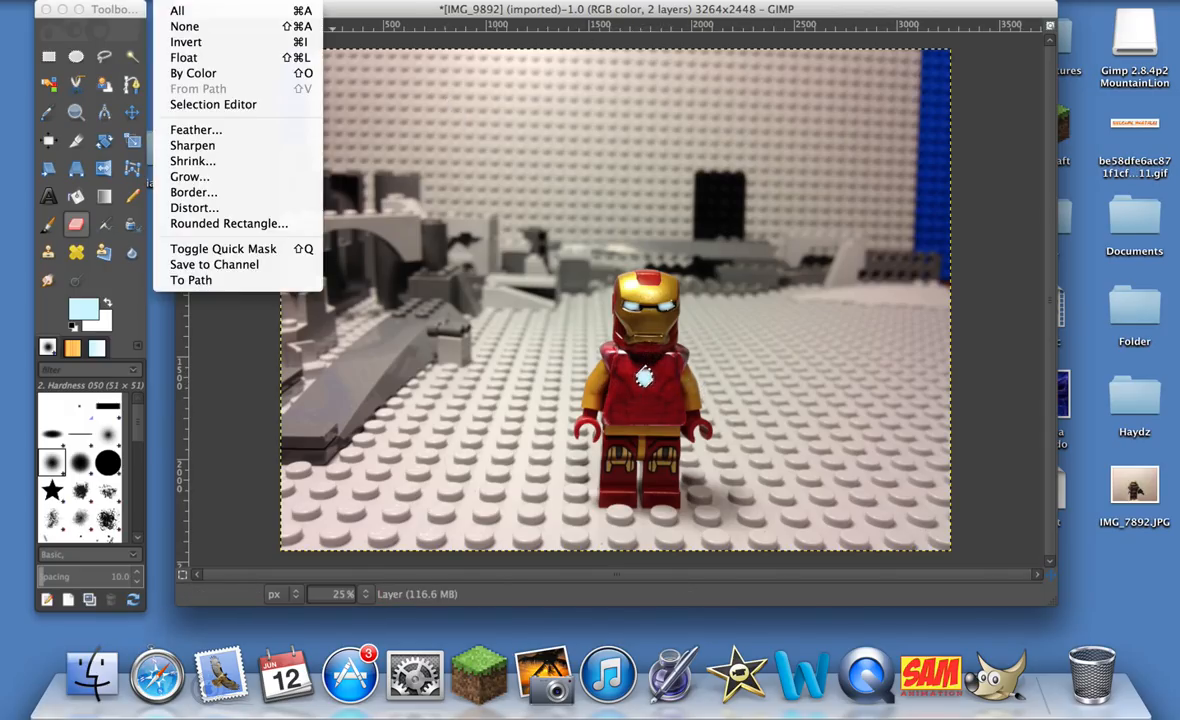
click(184, 26)
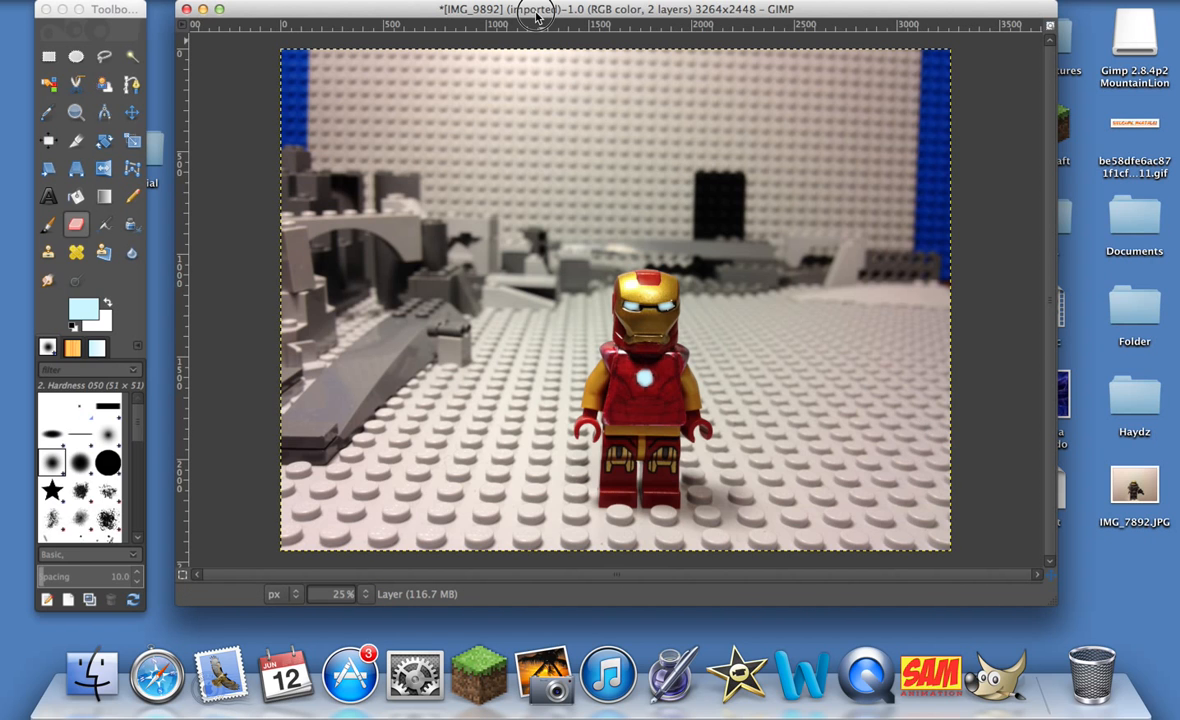
drag(533, 10, 519, 12)
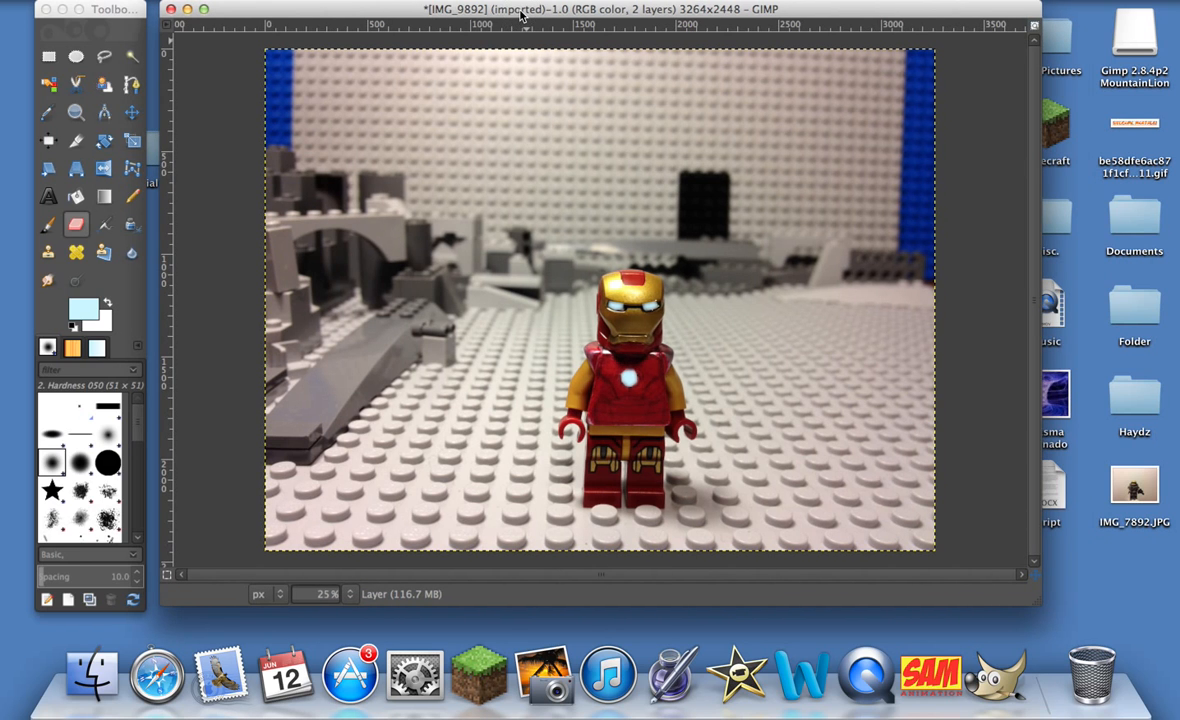
click(95, 3)
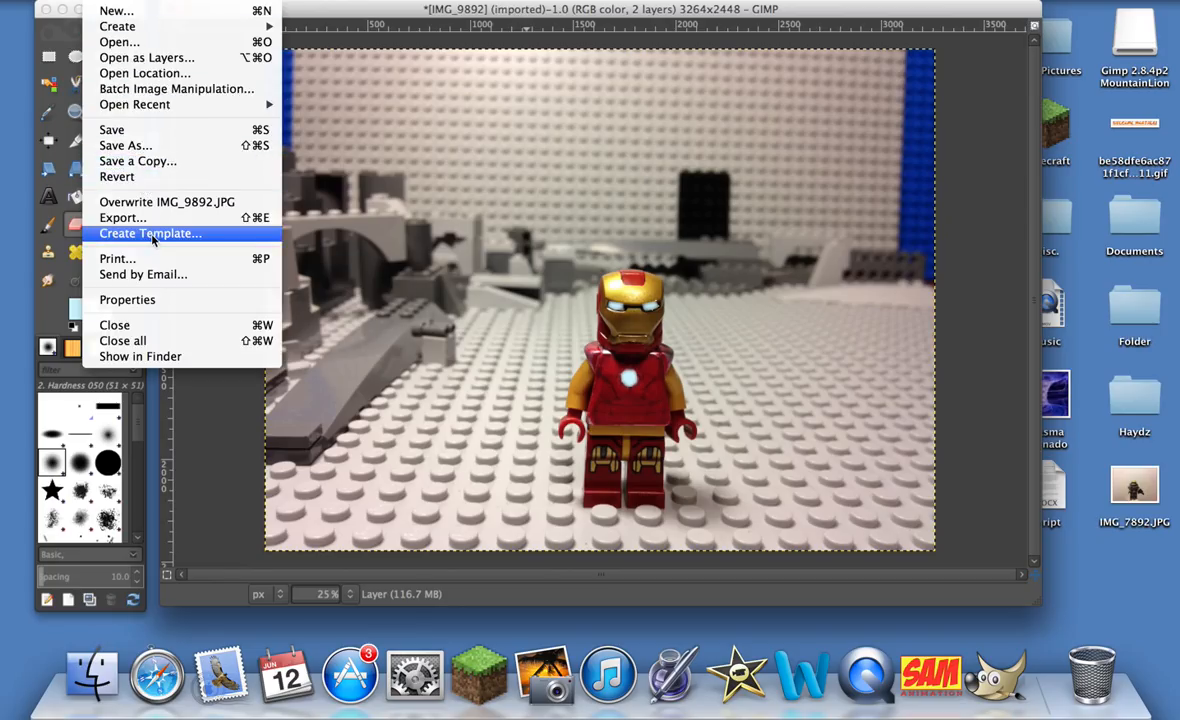
mouse_move(490, 3)
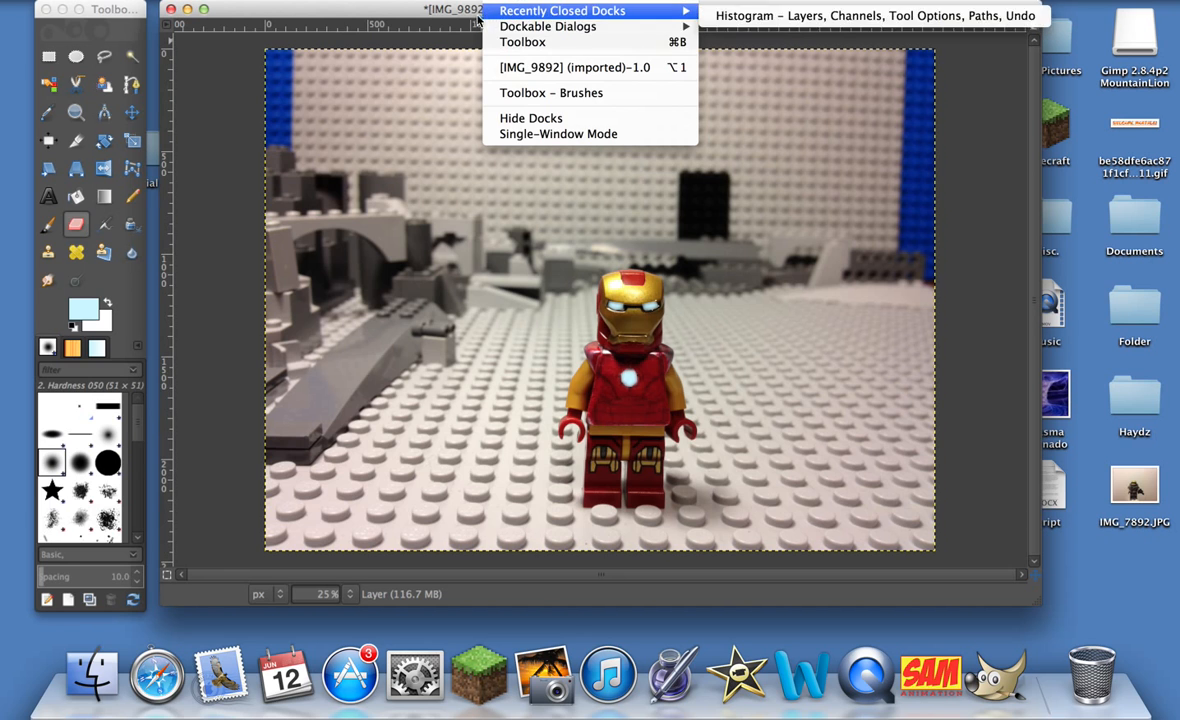
click(455, 10)
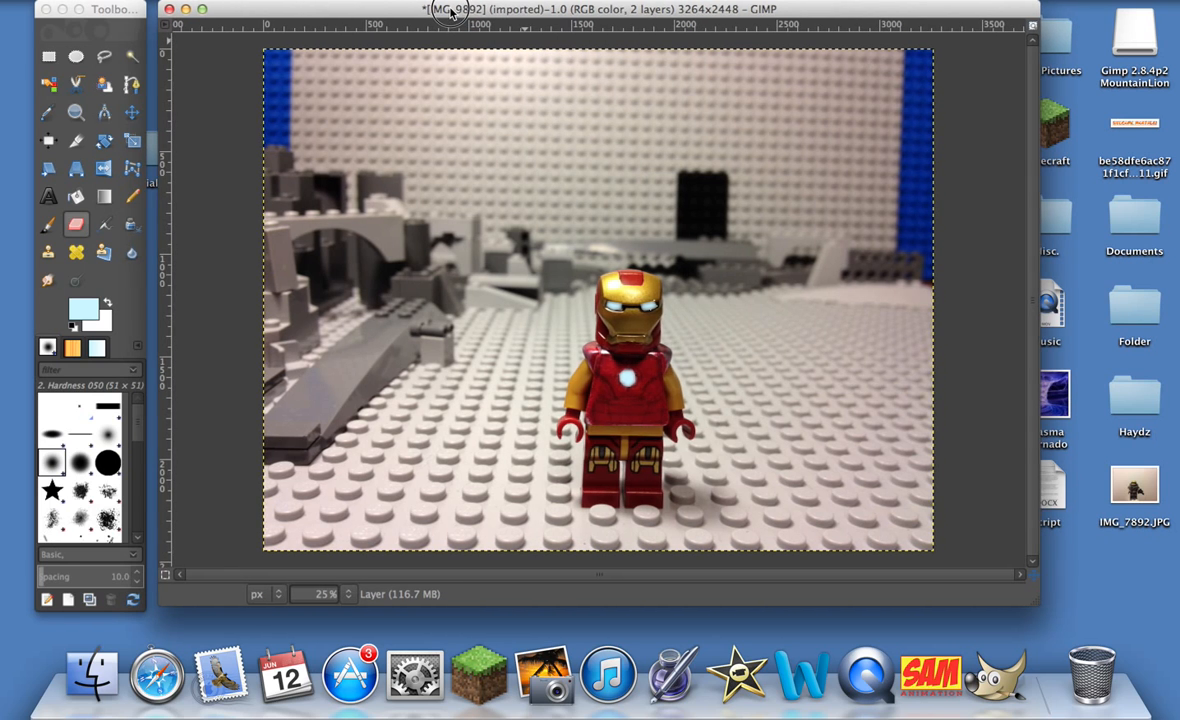
drag(450, 10, 446, 10)
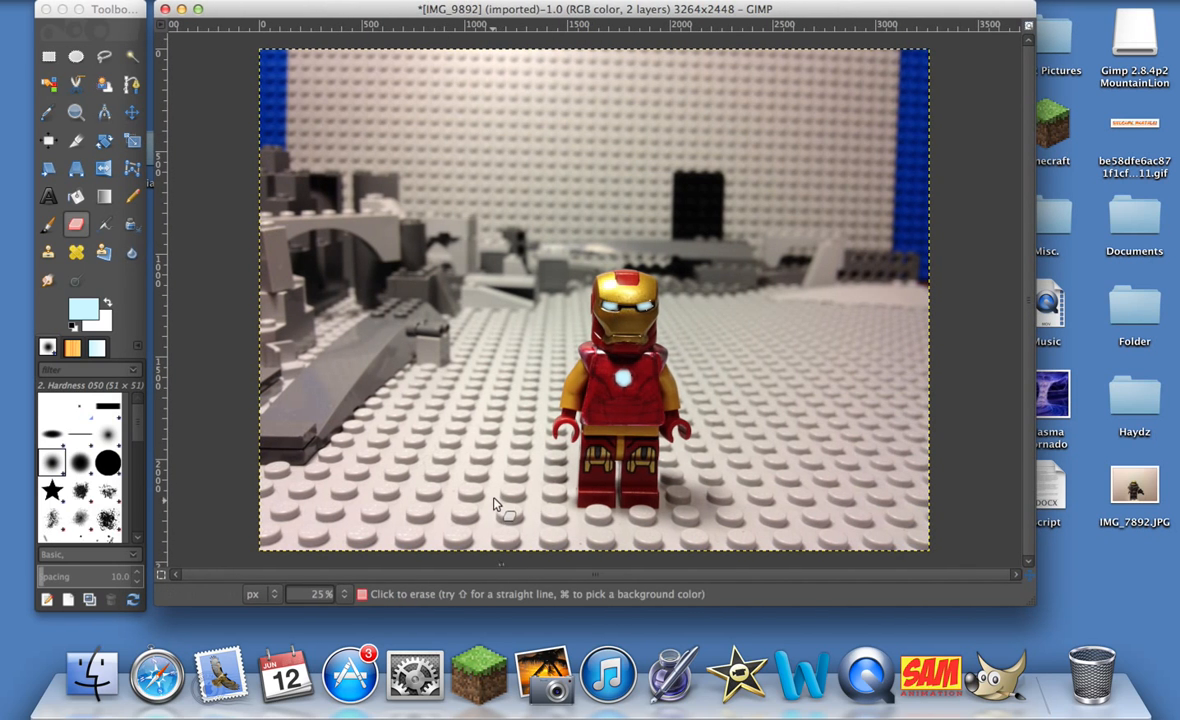